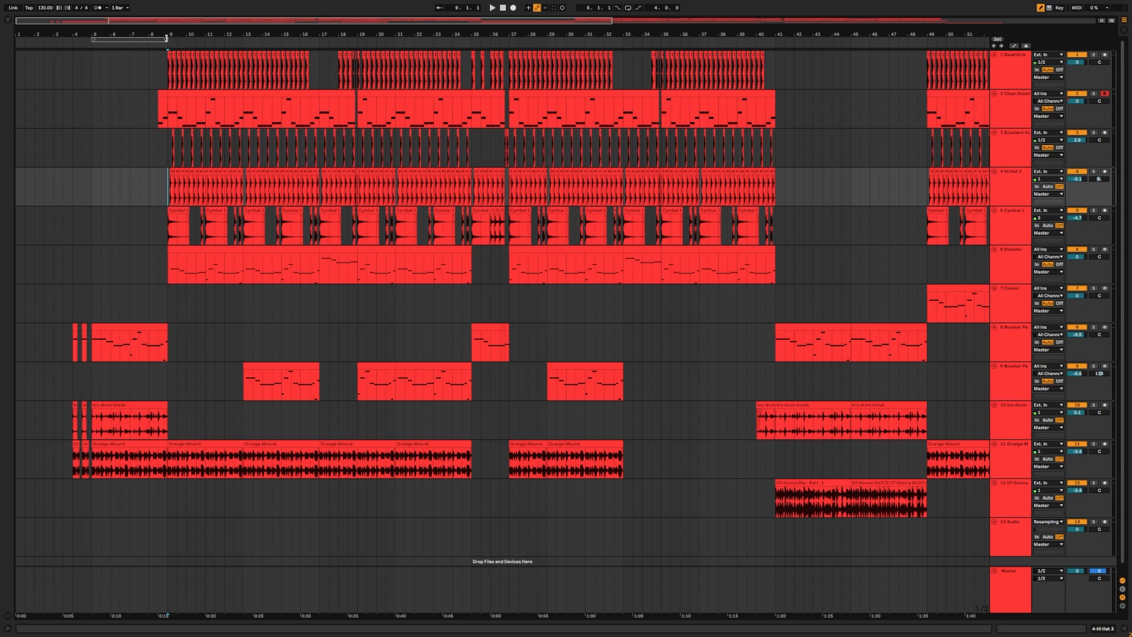
Play the soloed Dead Kick track from bar 9 to compare it with its EQ Eight switched off and on
drag(165, 34, 165, 82)
scroll(269, 150, left, 3)
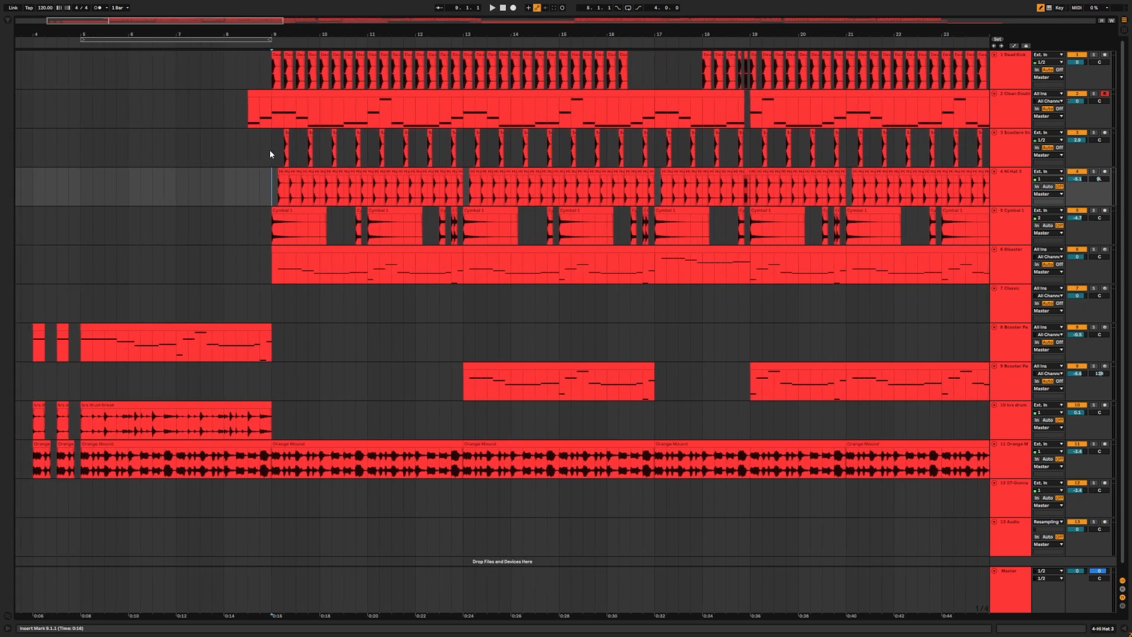
drag(303, 49, 274, 61)
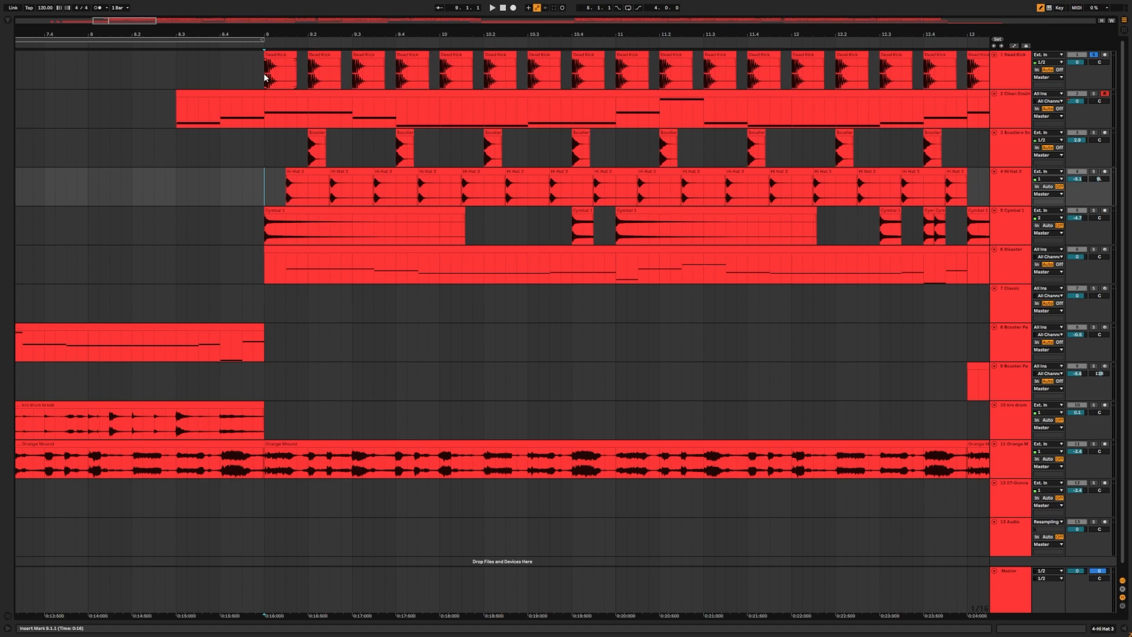
click(260, 72)
double_click(997, 71)
click(14, 539)
key(space)
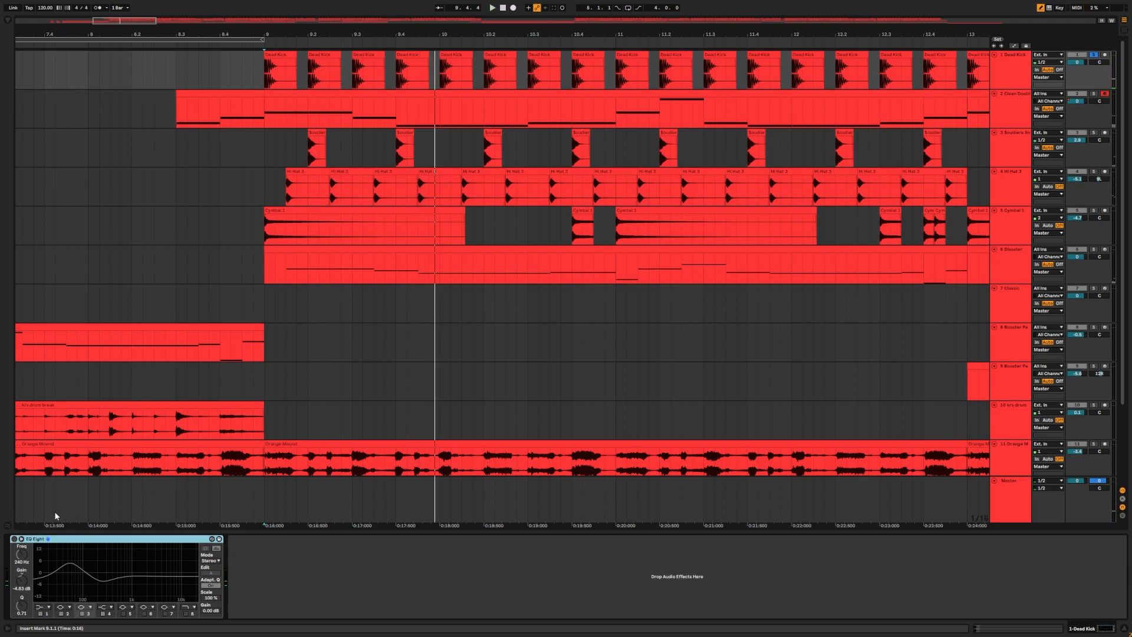
click(13, 539)
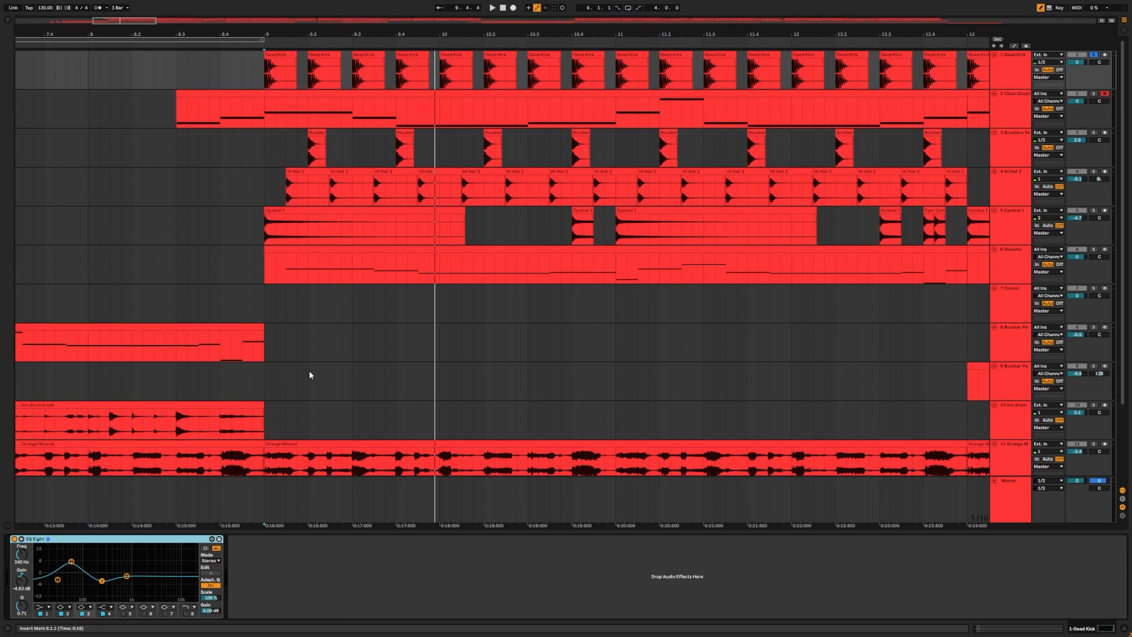
key(space)
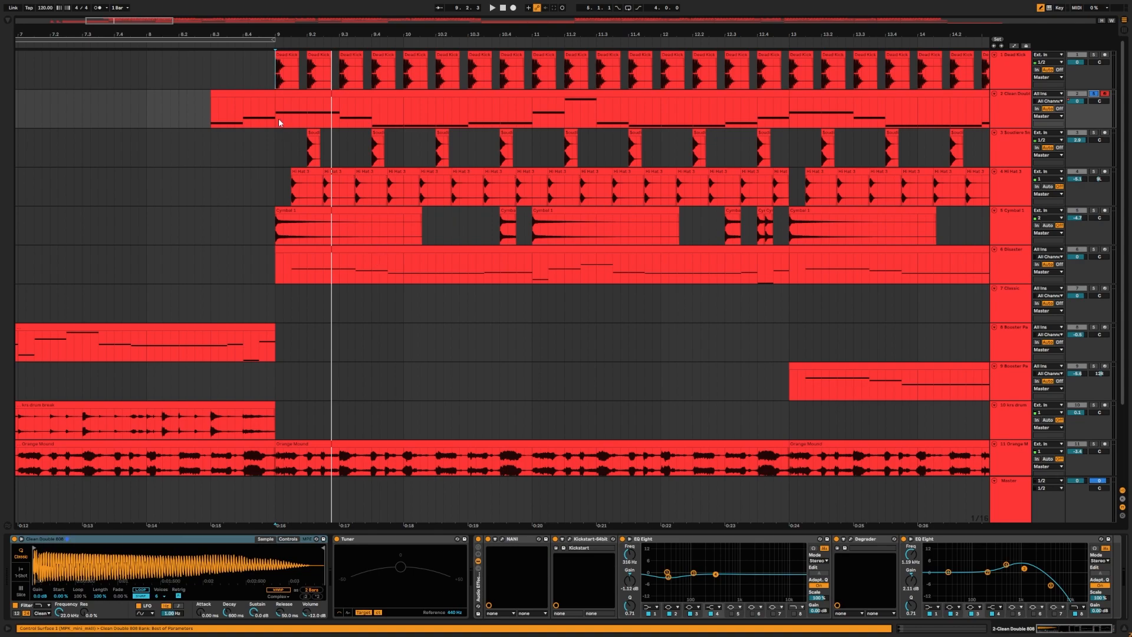
Examine the MIDI notes of the Clean Double 808 clip from bar 9 to 13, and play the clip soloed
scroll(362, 112, down, 3)
double_click(375, 94)
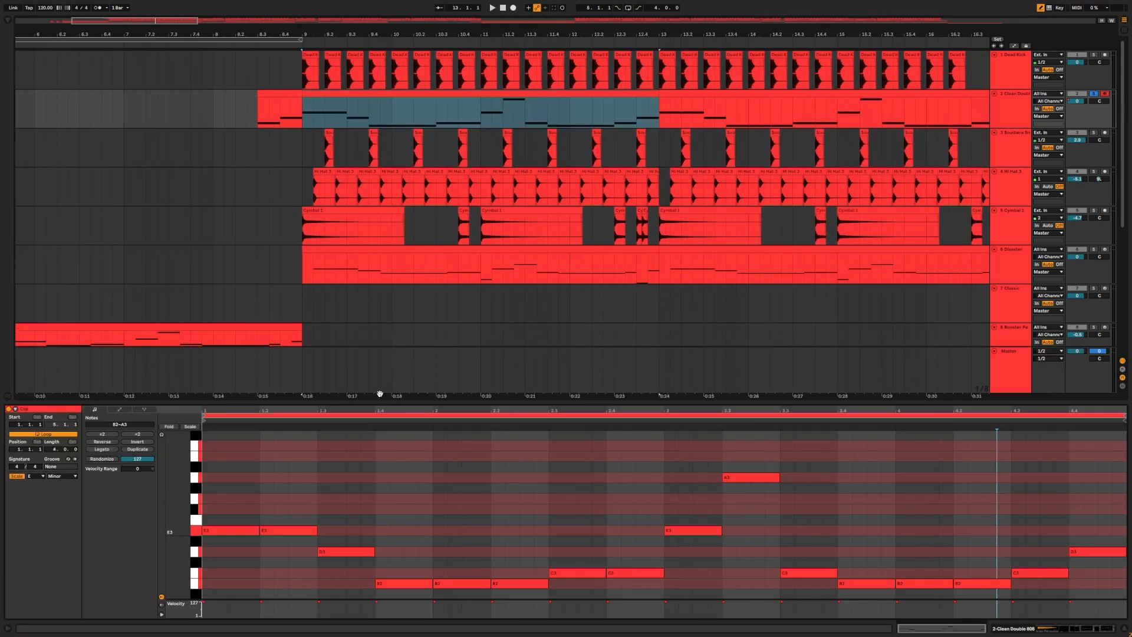
scroll(534, 436, down, 3)
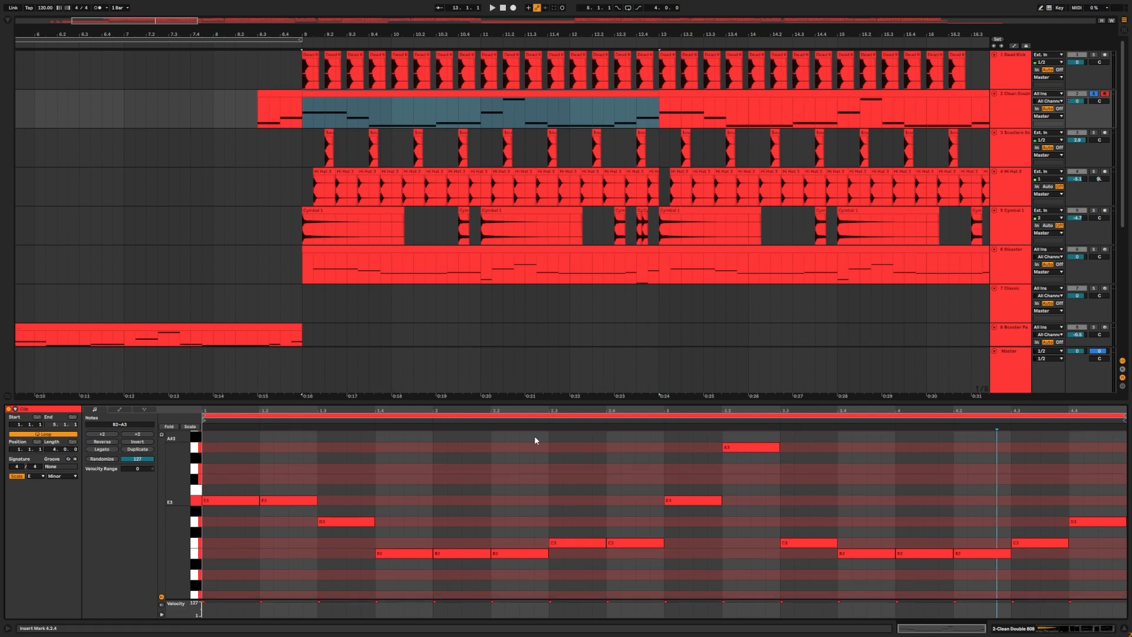
key(shift+Tab)
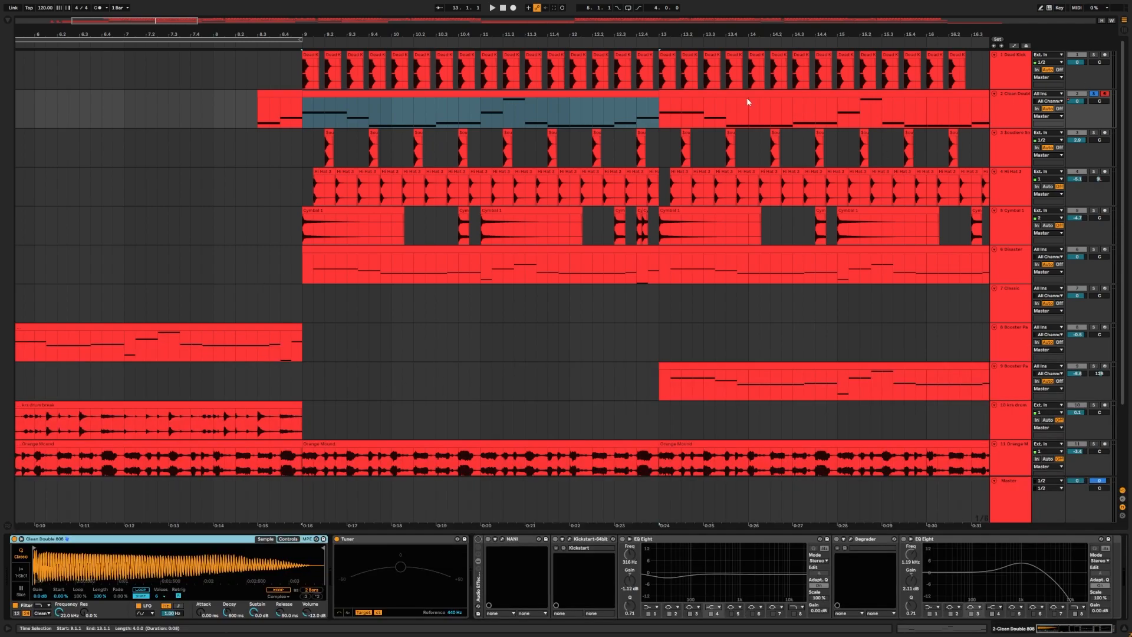
click(328, 113)
key(space)
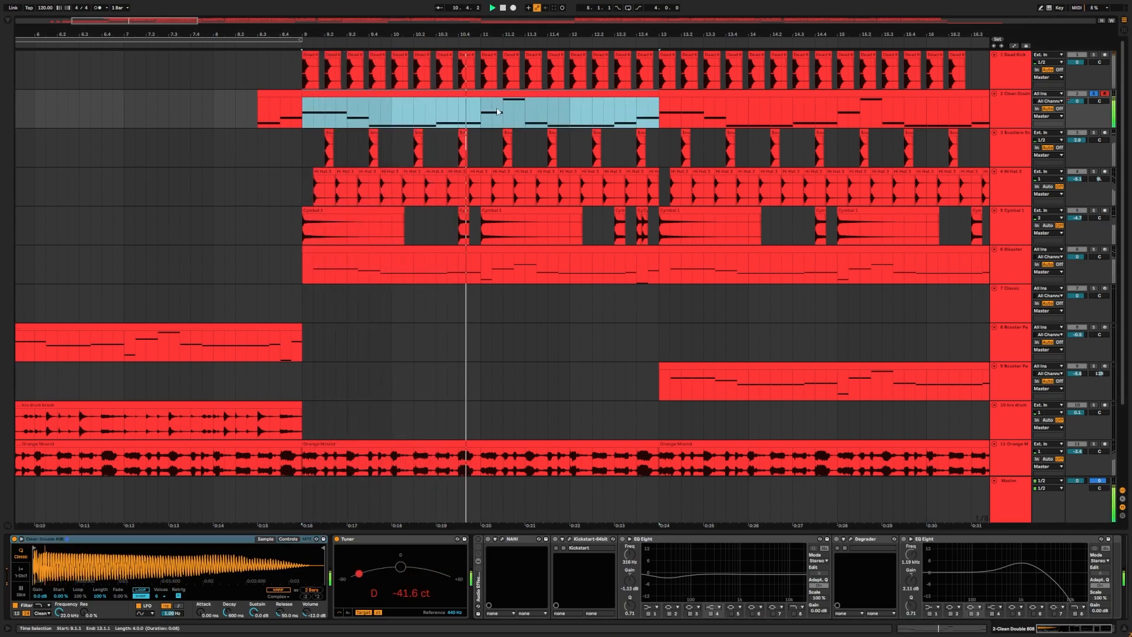
Inspect the NANI and Kickstart plug-in settings on the 808 track and close both plug-in windows
click(501, 539)
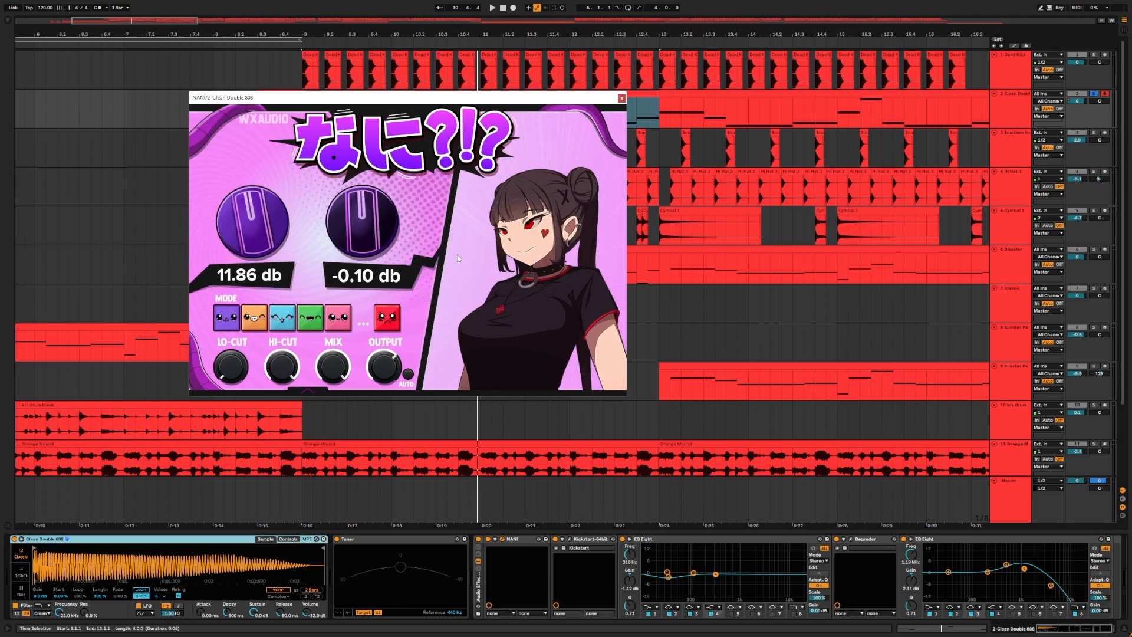
click(621, 98)
drag(366, 161, 263, 161)
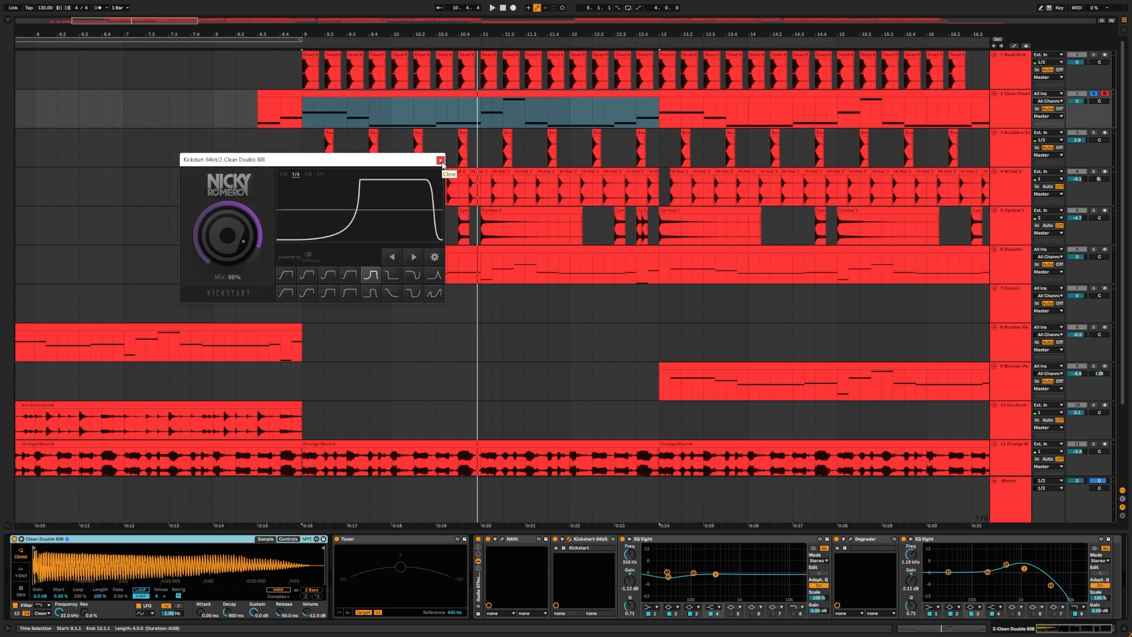
click(441, 160)
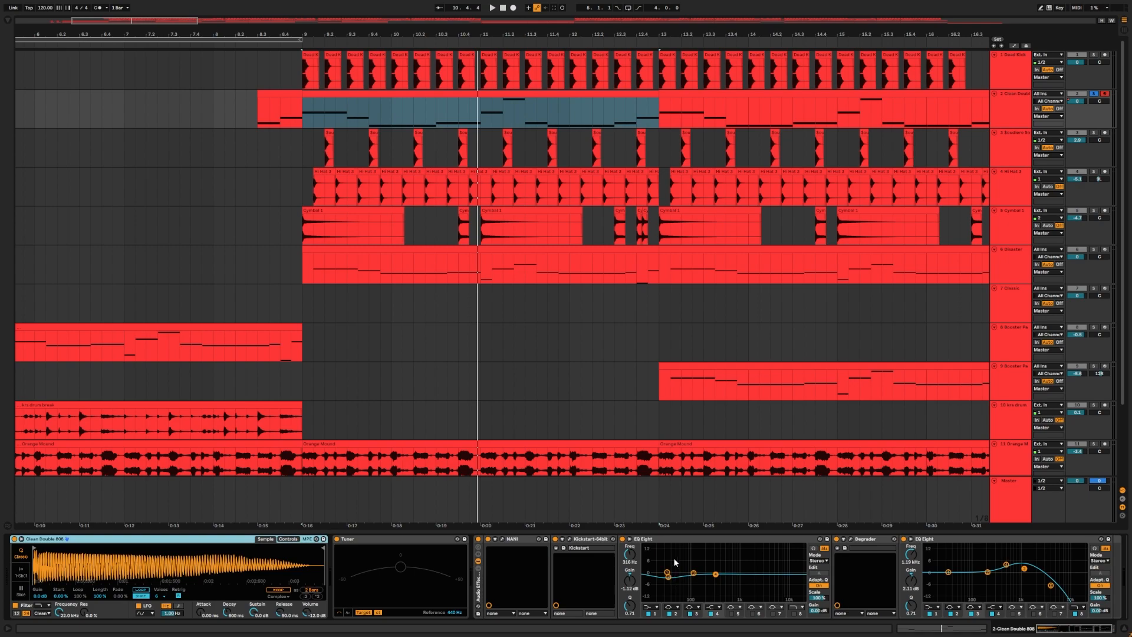
Open the Degrader plug-in on the 808 track, compare the sound with it bypassed and active, and close its window
click(851, 539)
drag(456, 160, 342, 167)
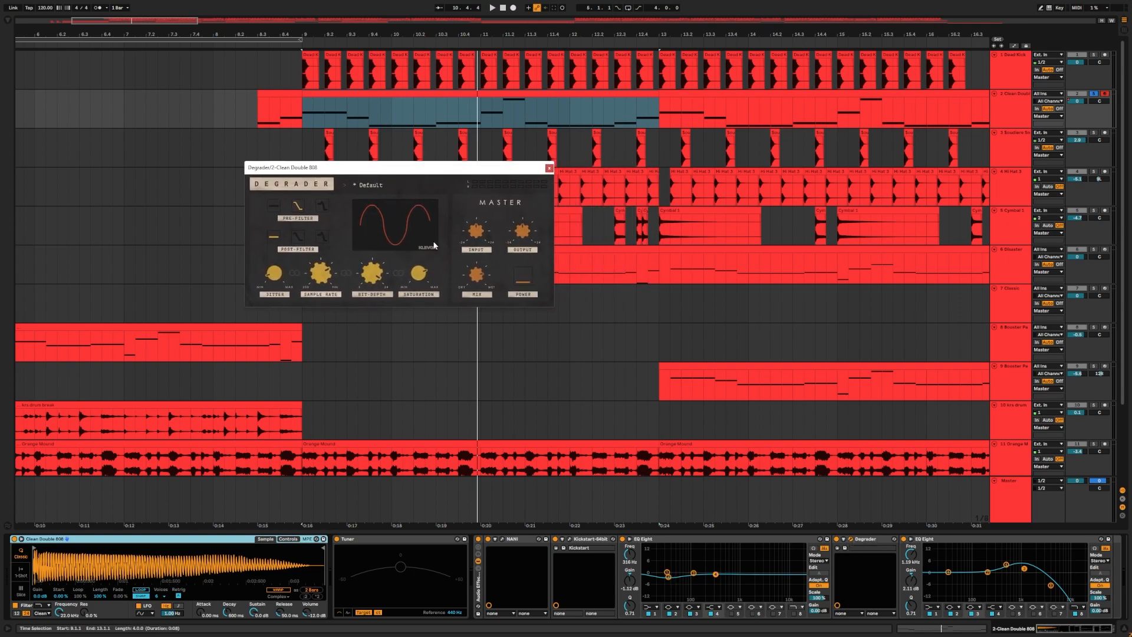
click(837, 539)
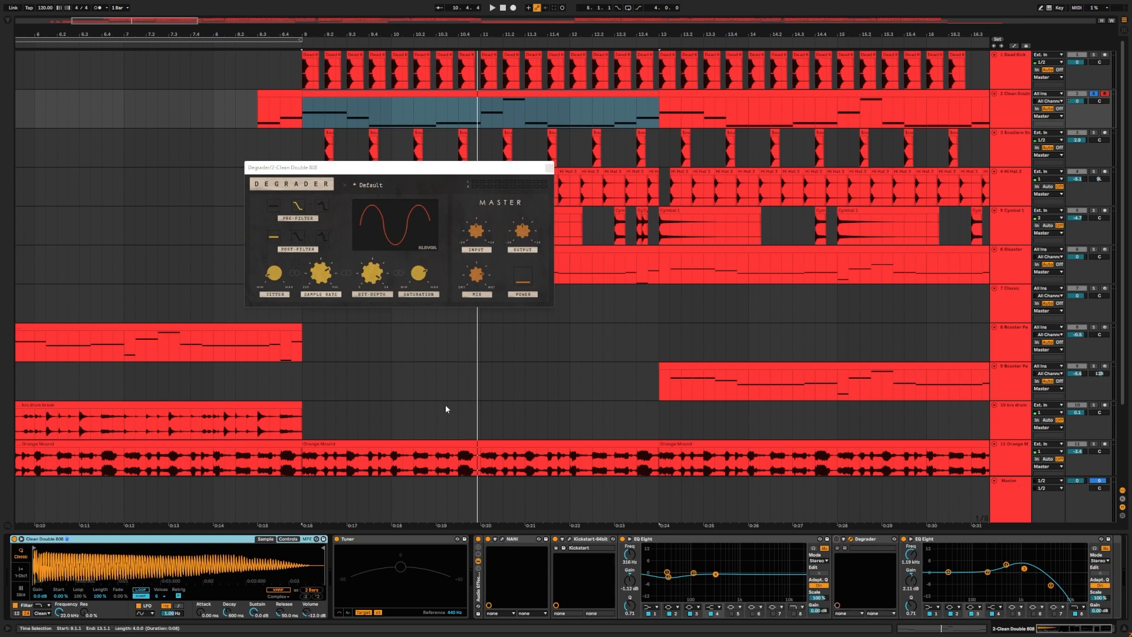
key(space)
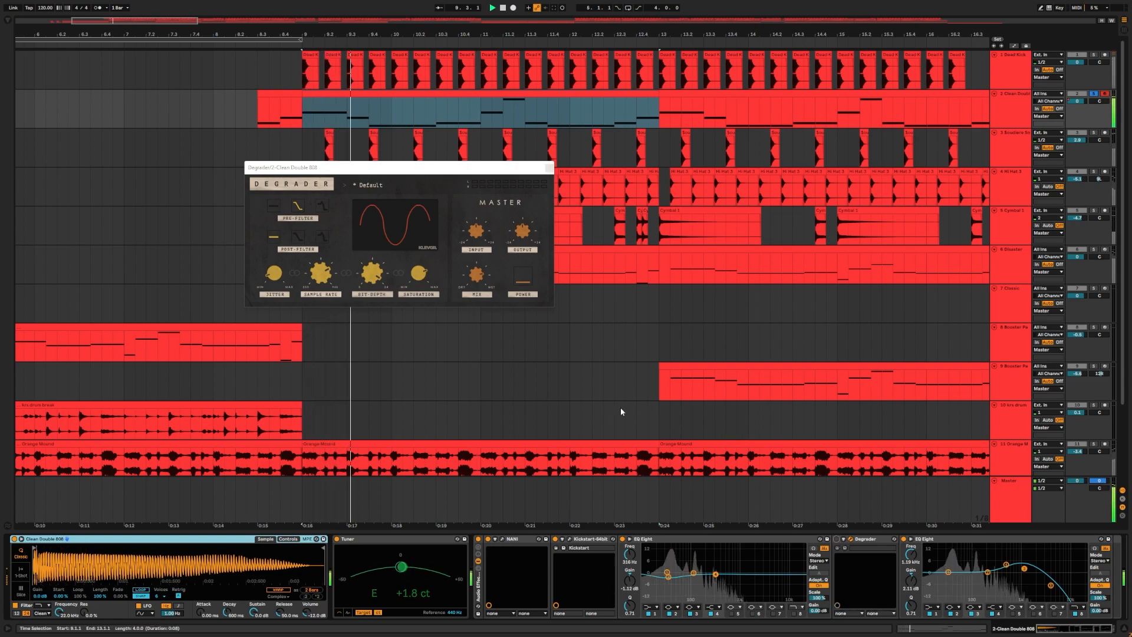
key(space)
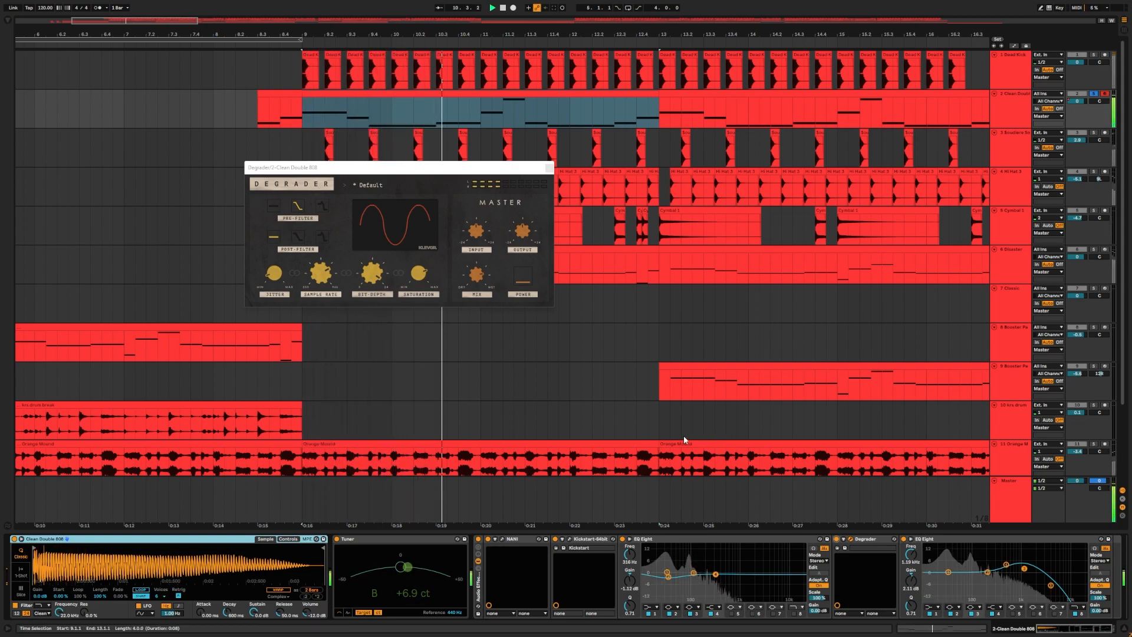
key(space)
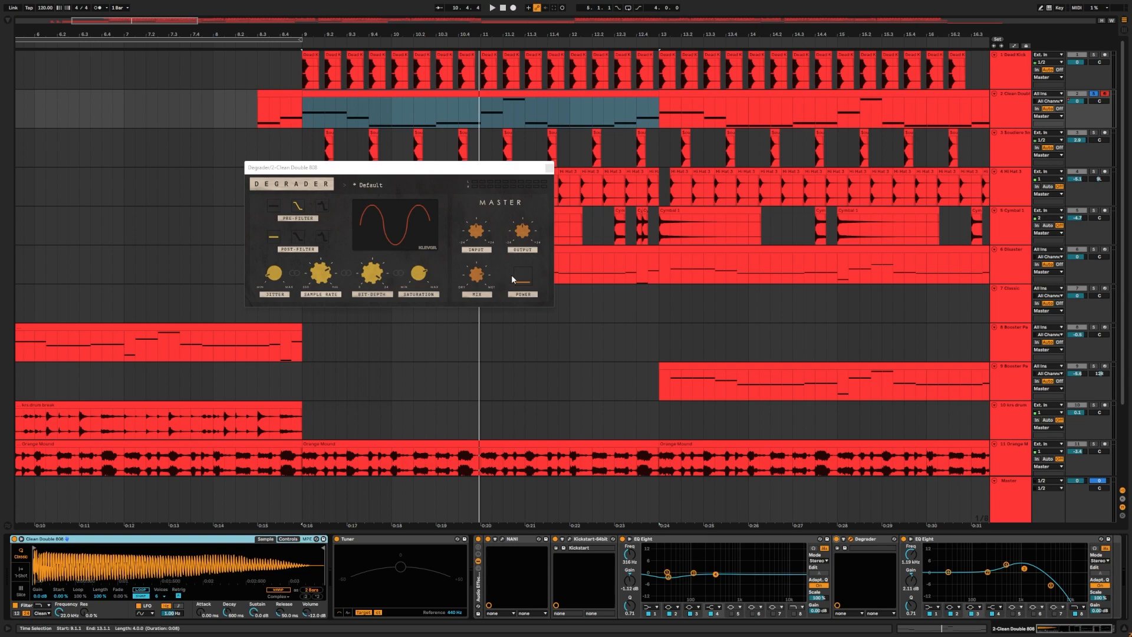
click(548, 168)
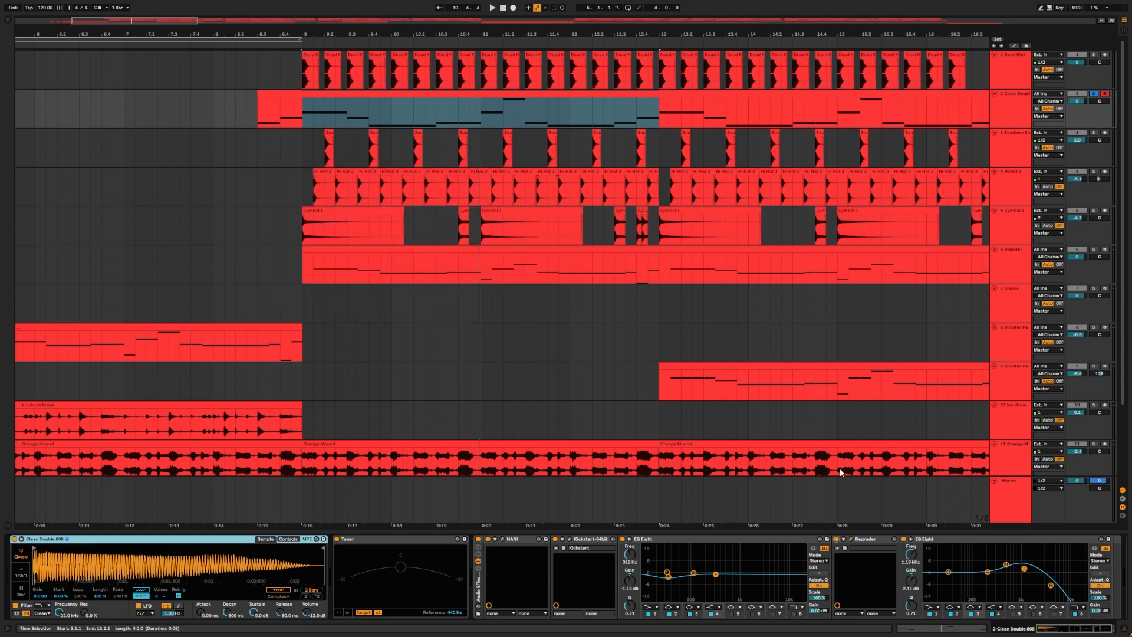
Play the 808 with the EQ Eight after Degrader switched off and on to compare the sound
click(904, 539)
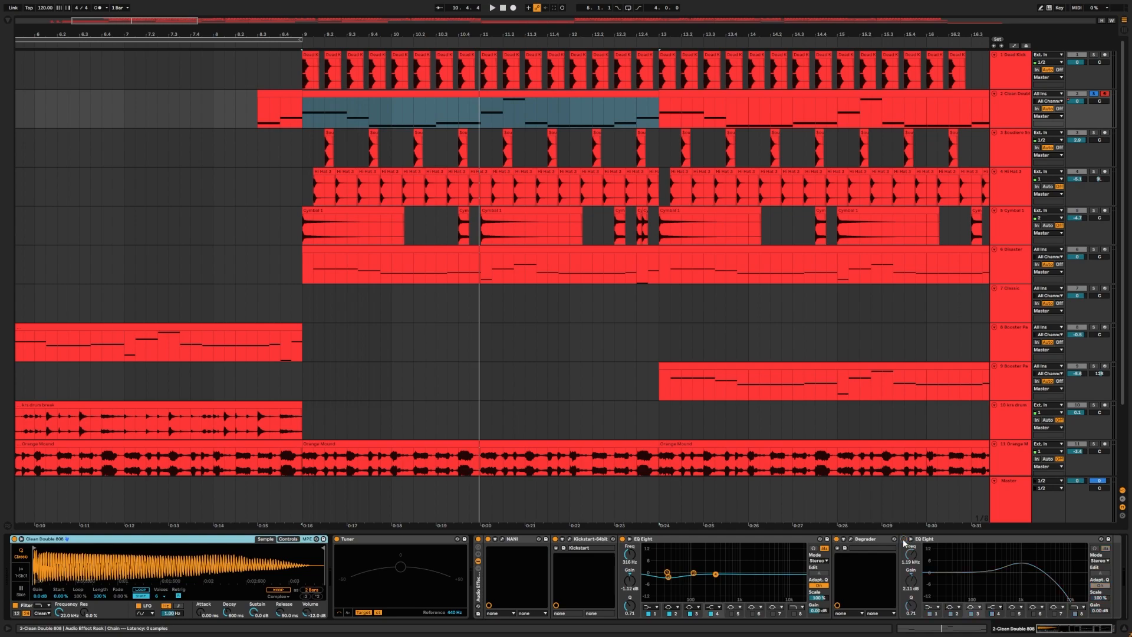
key(space)
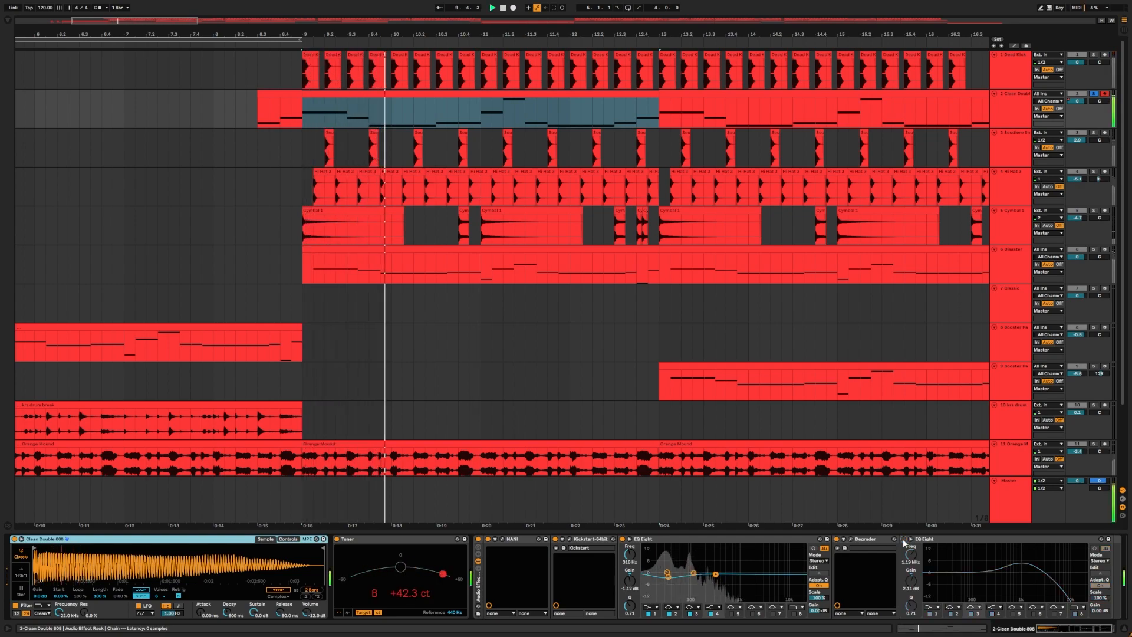
click(904, 539)
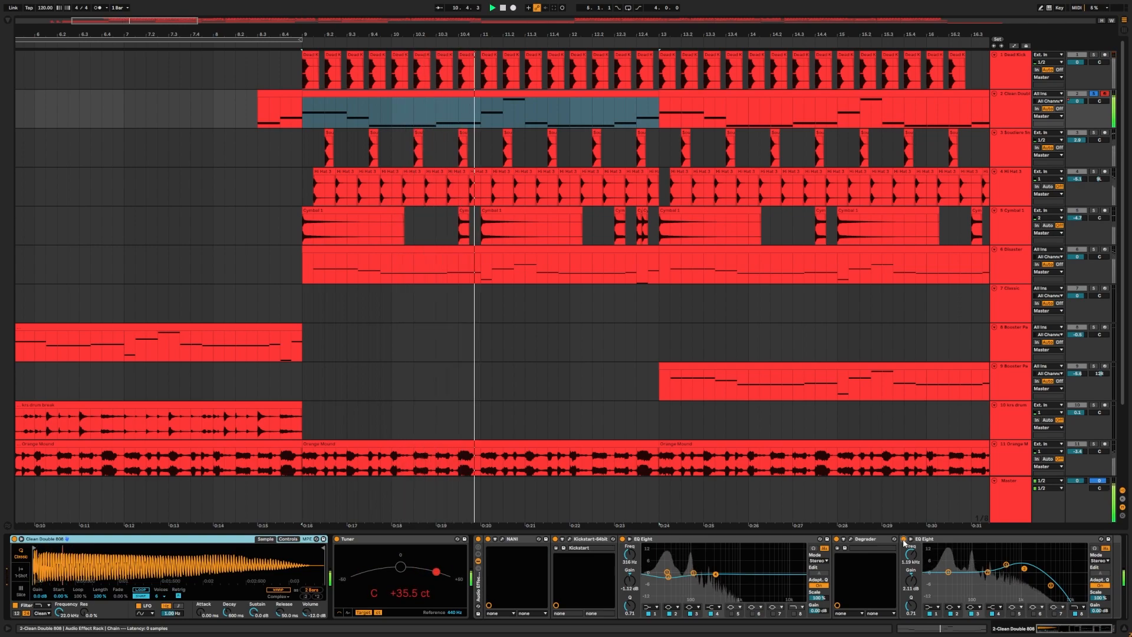
key(space)
Solo the snare track in place of the 808 and set its playback start at bar 9
scroll(527, 165, down, 5)
drag(198, 117, 288, 121)
drag(246, 33, 524, 208)
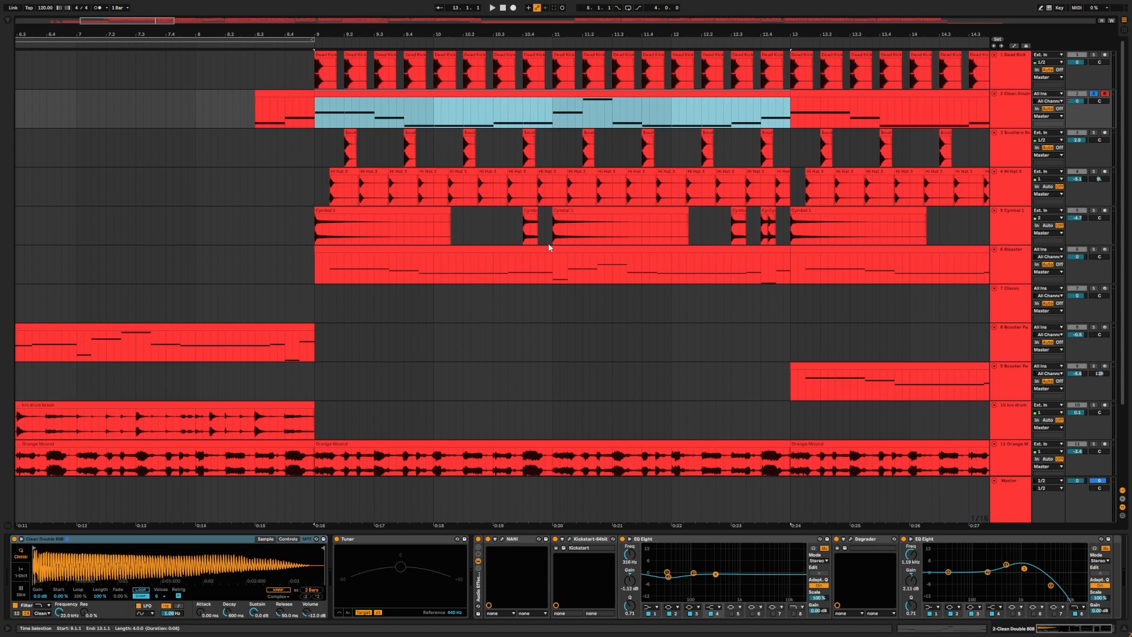
drag(341, 33, 341, 38)
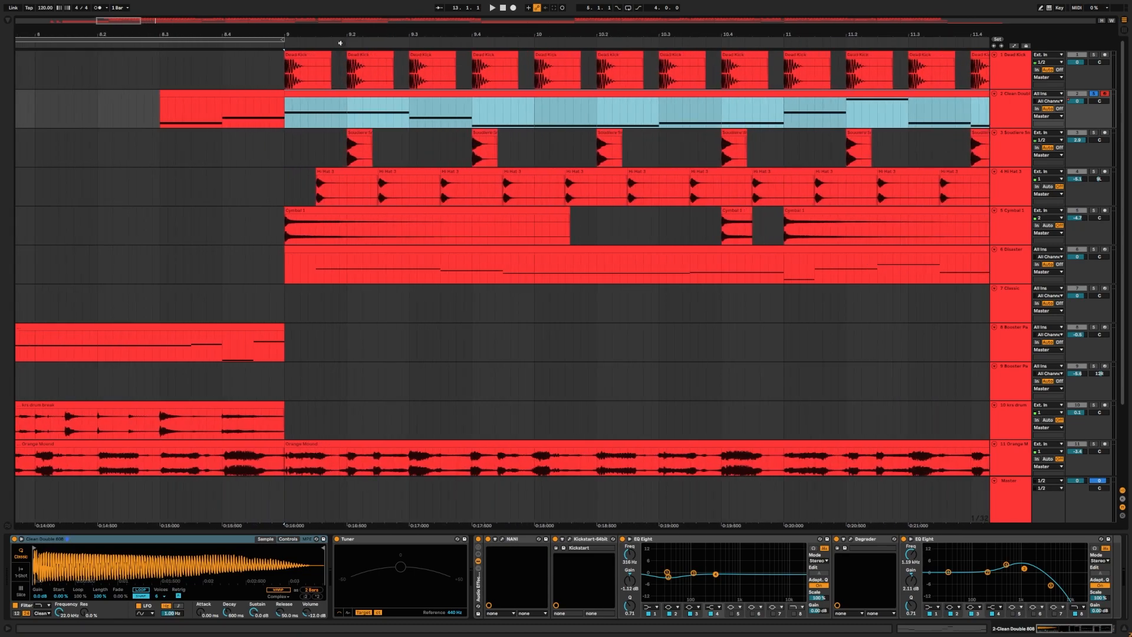
click(1015, 147)
key(s)
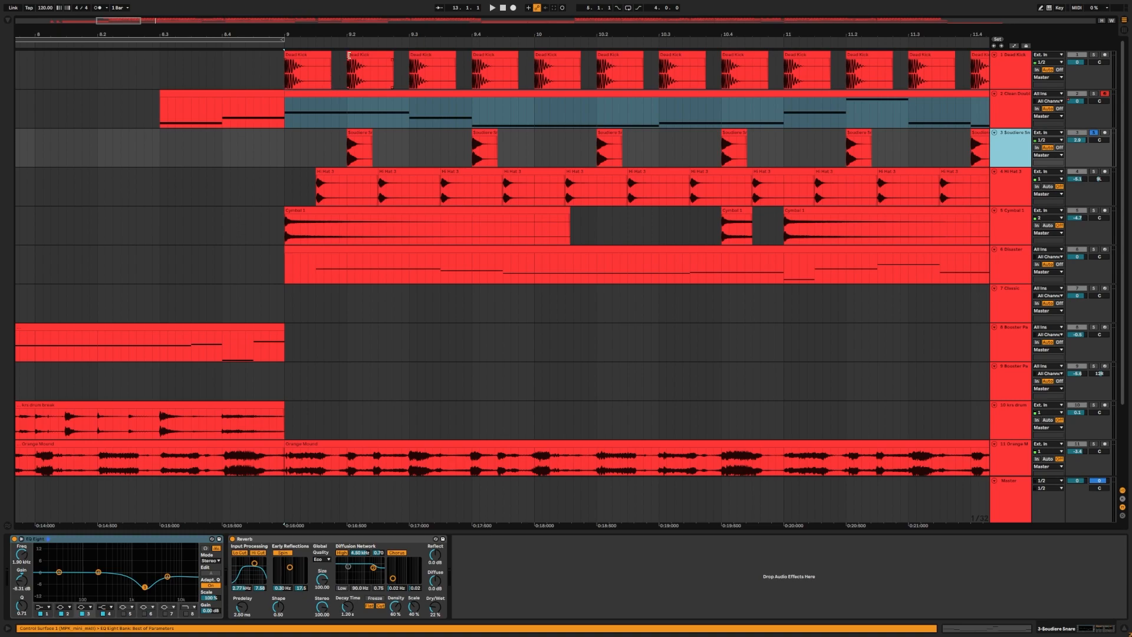
drag(346, 33, 335, 81)
scroll(330, 107, left, 2)
click(320, 147)
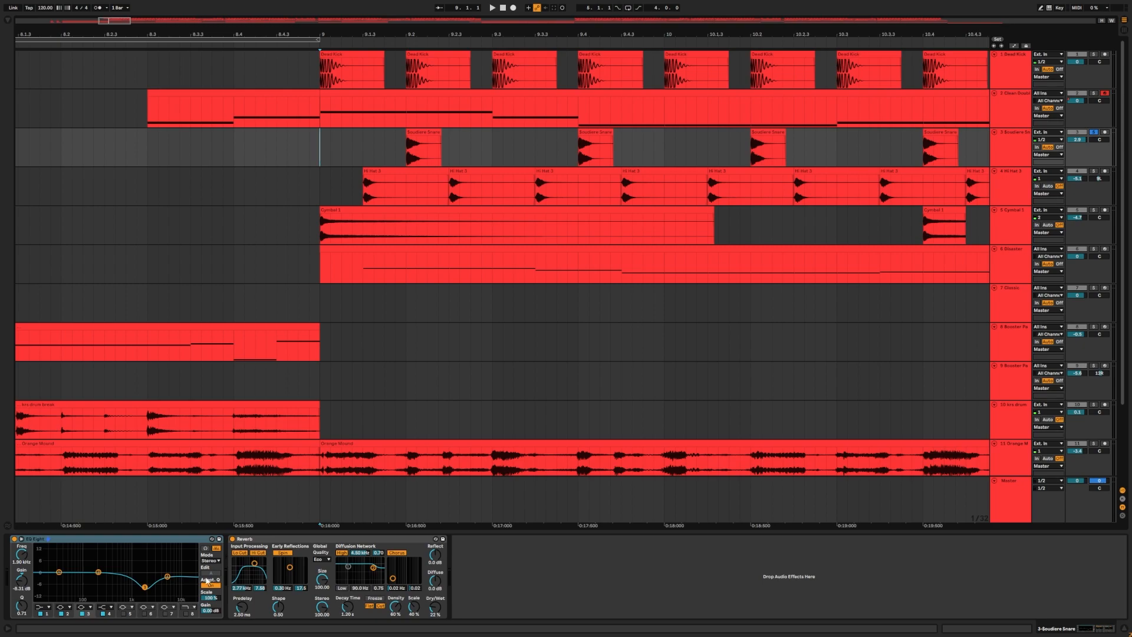
Play the soloed snare to compare it with its EQ Eight and Reverb switched off and on
click(201, 540)
shift+click(260, 541)
click(14, 538)
key(space)
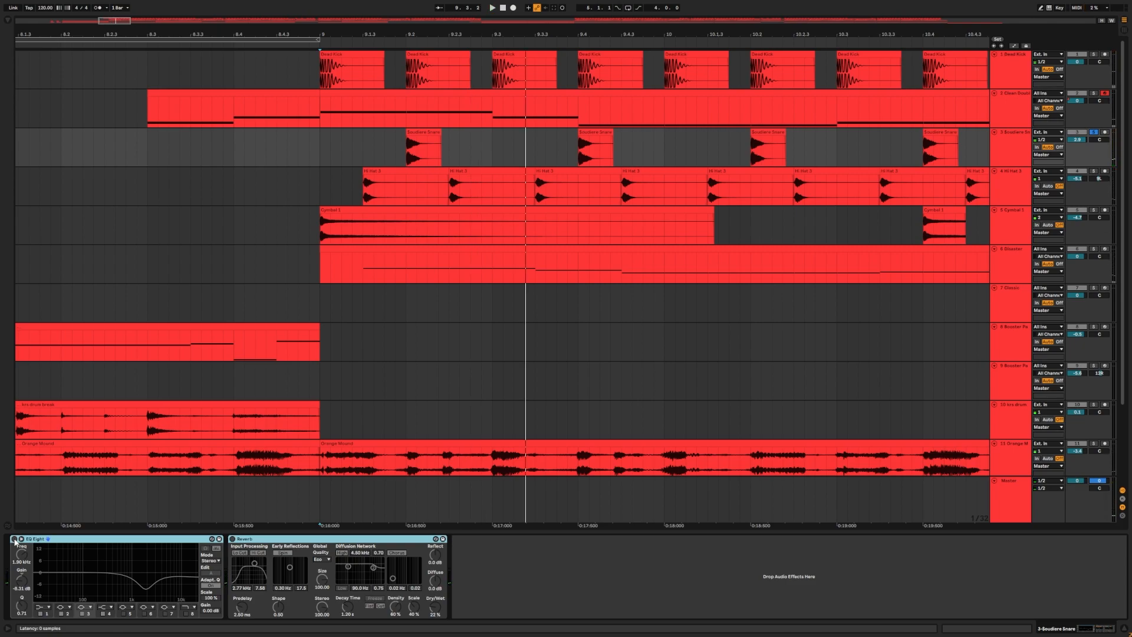
click(14, 539)
click(232, 539)
click(233, 539)
key(space)
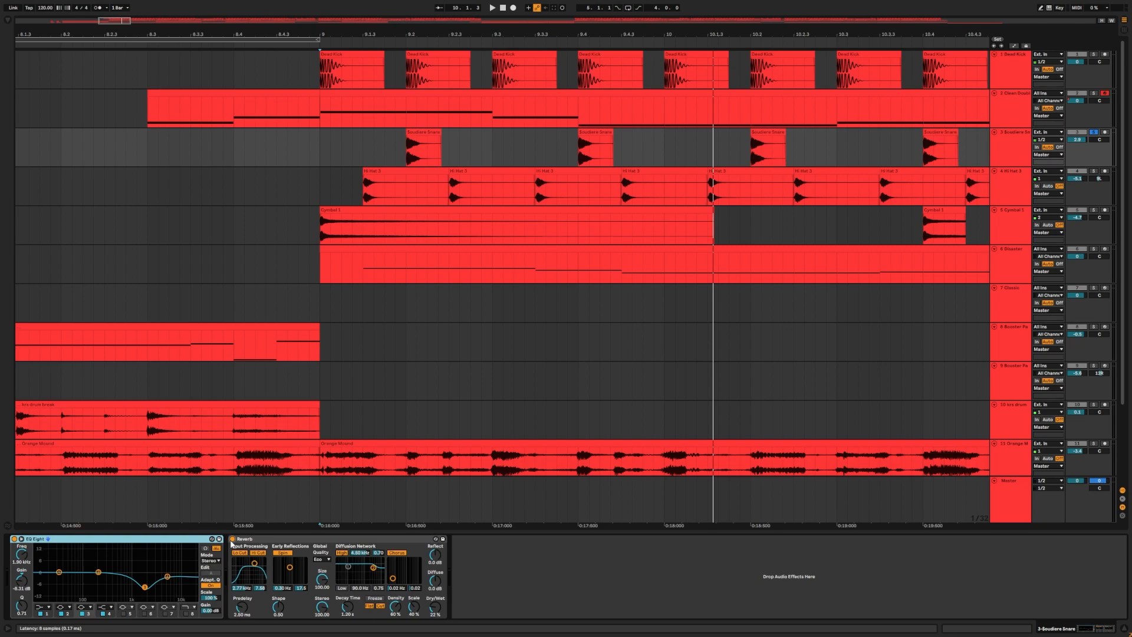
Solo the Hi Hat 3 track and play its pattern from bar 9
key(minus)
click(1014, 201)
click(1093, 171)
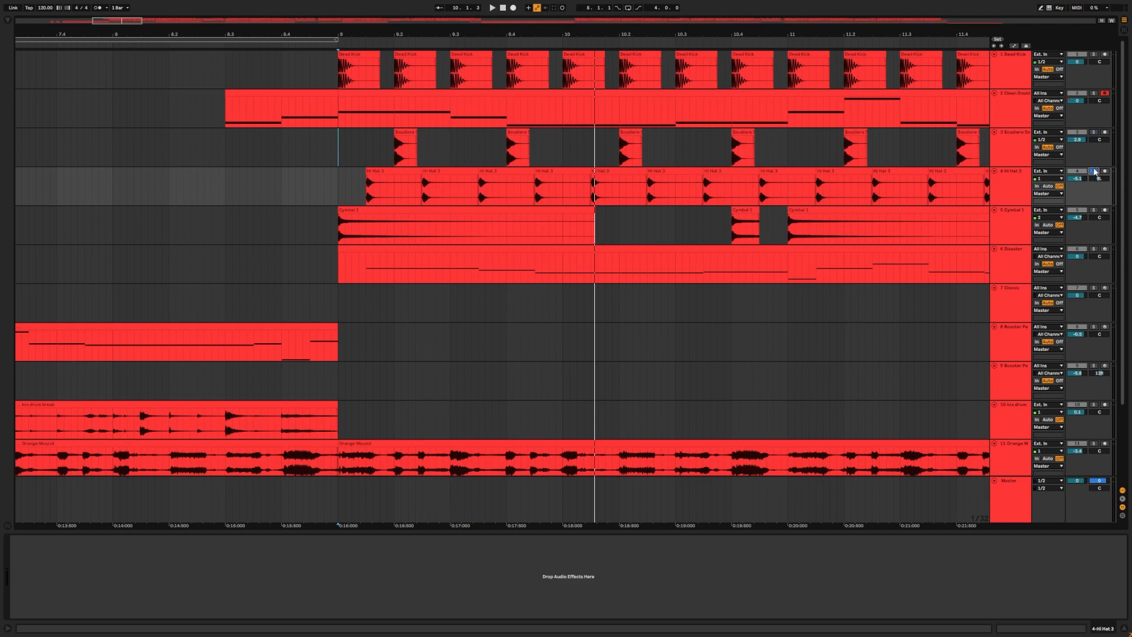
key(space)
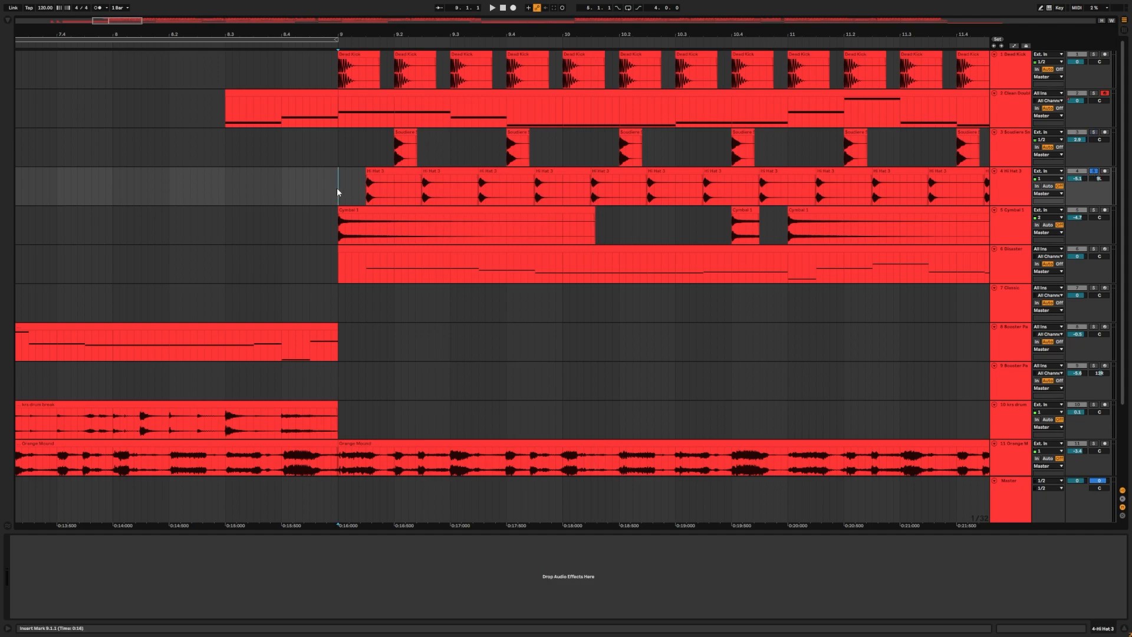
click(379, 177)
click(338, 192)
key(space)
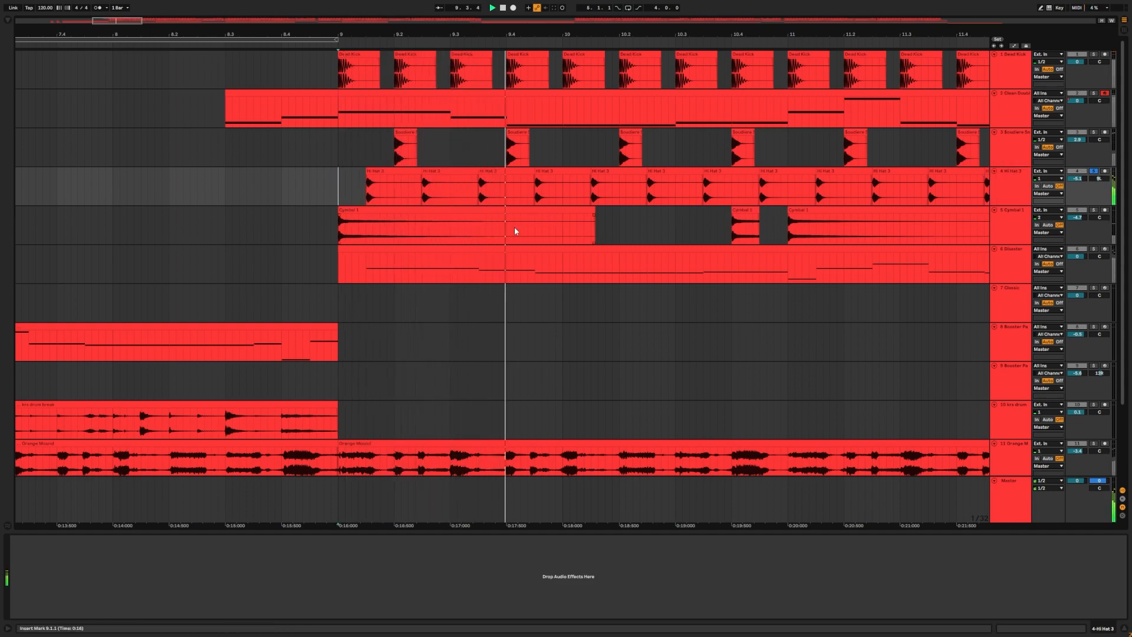
key(space)
click(1010, 187)
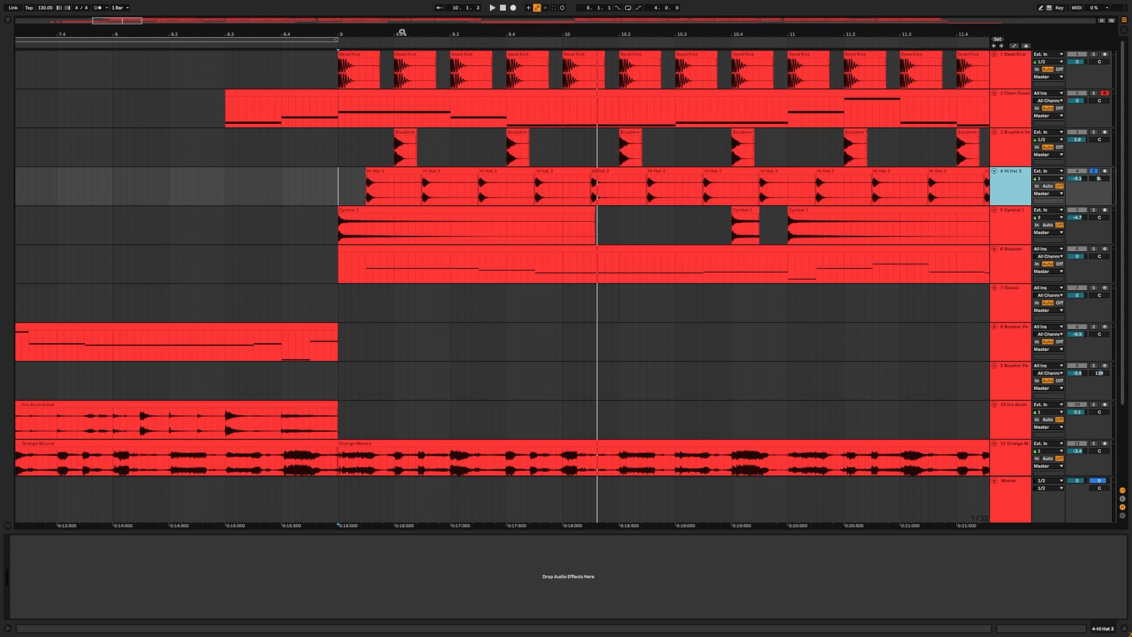
Solo the Cymbal 1 track in place of the hi-hat, showing its clips from bar 9 onward
key(minus)
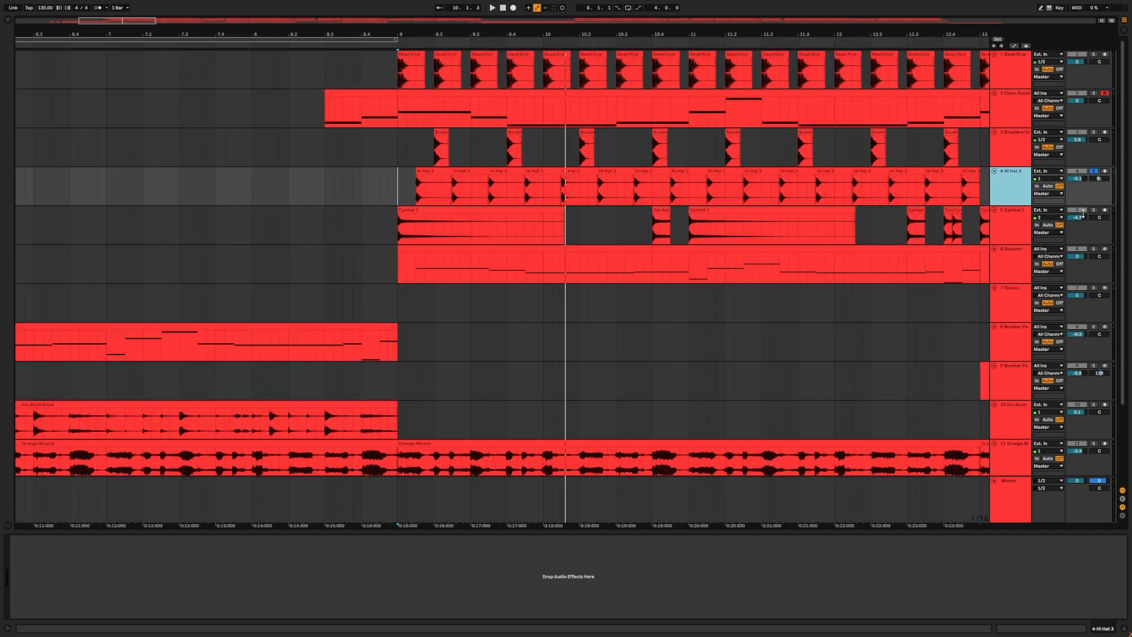
click(1007, 217)
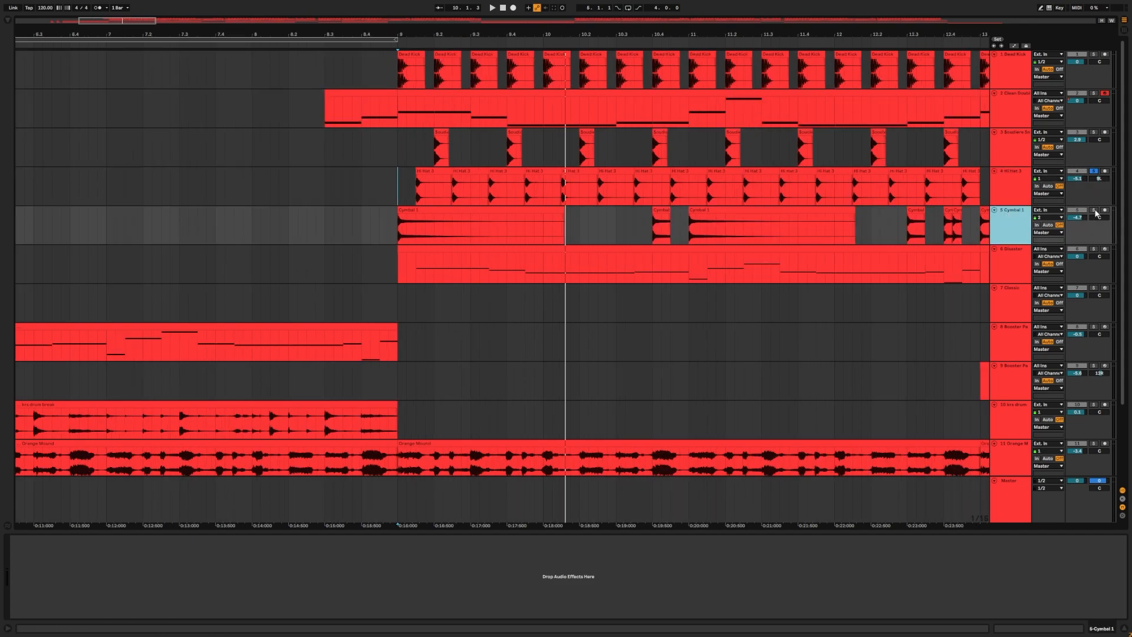
click(1094, 210)
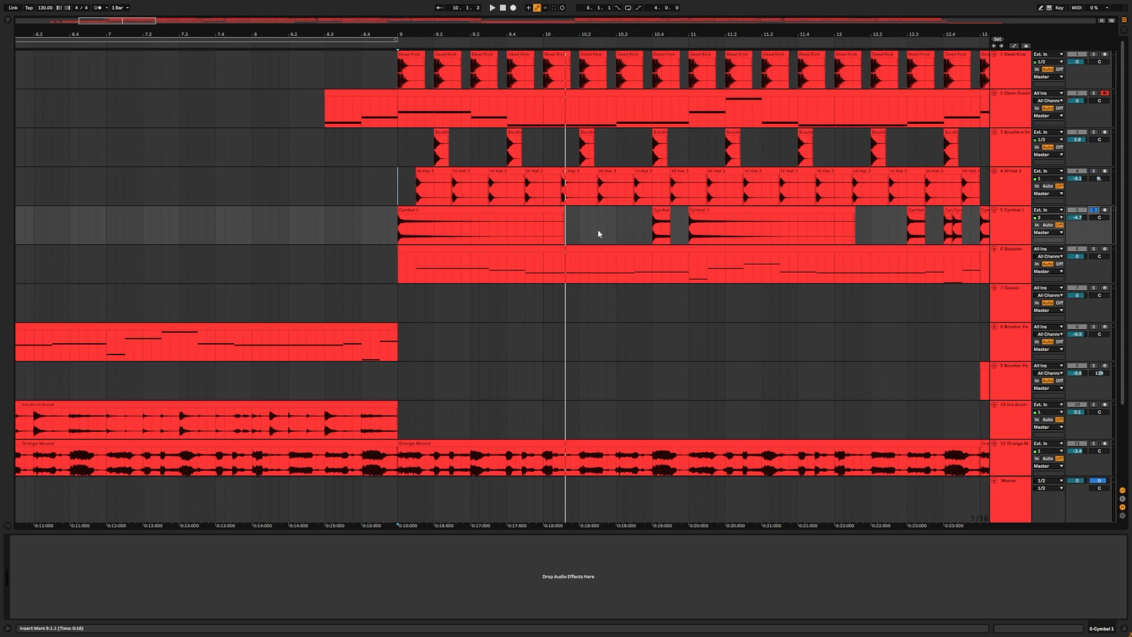
scroll(631, 224, right, 5)
drag(554, 36, 554, 27)
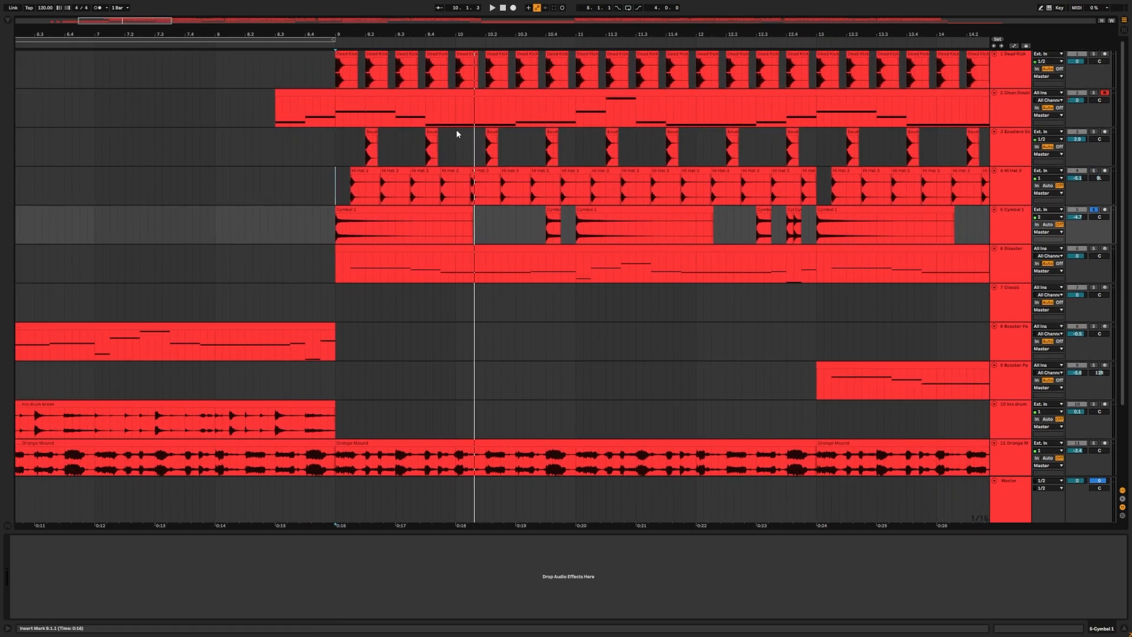
Add the Hi Hat 3 track to the soloed Cymbal 1 track and play both together from bar 9
click(334, 231)
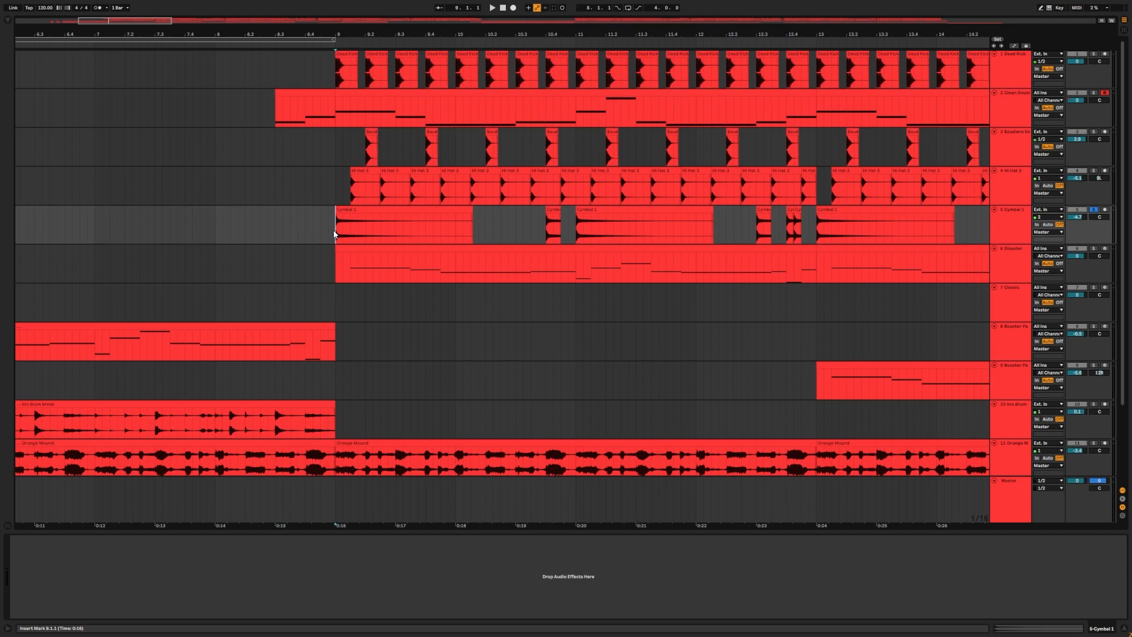
scroll(494, 229, right, 3)
ctrl+click(1094, 171)
click(368, 231)
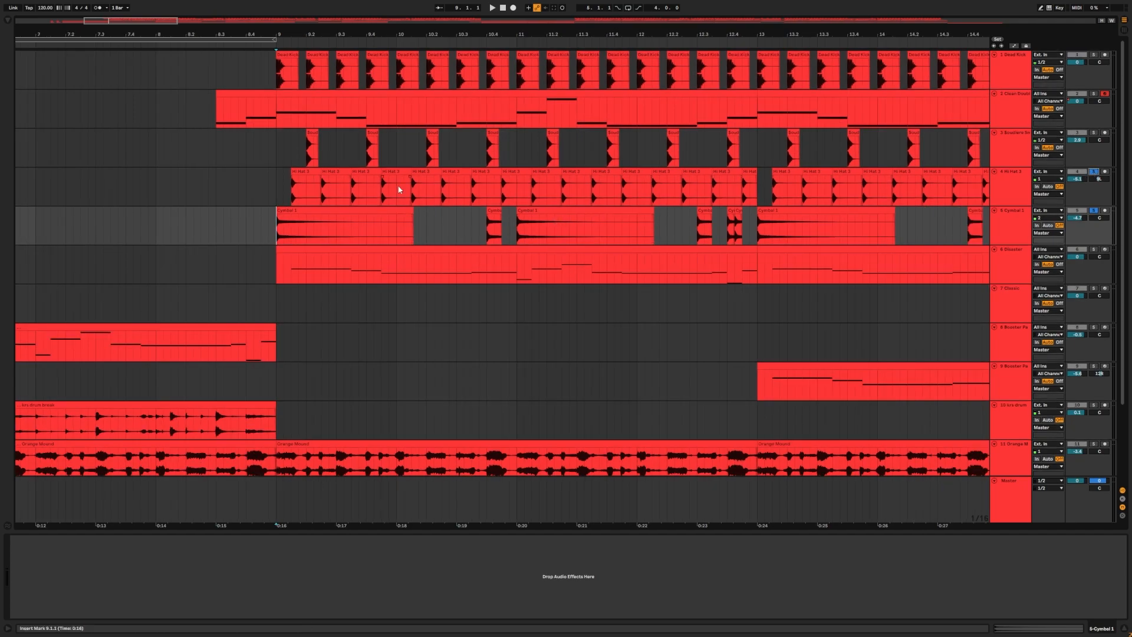
key(space)
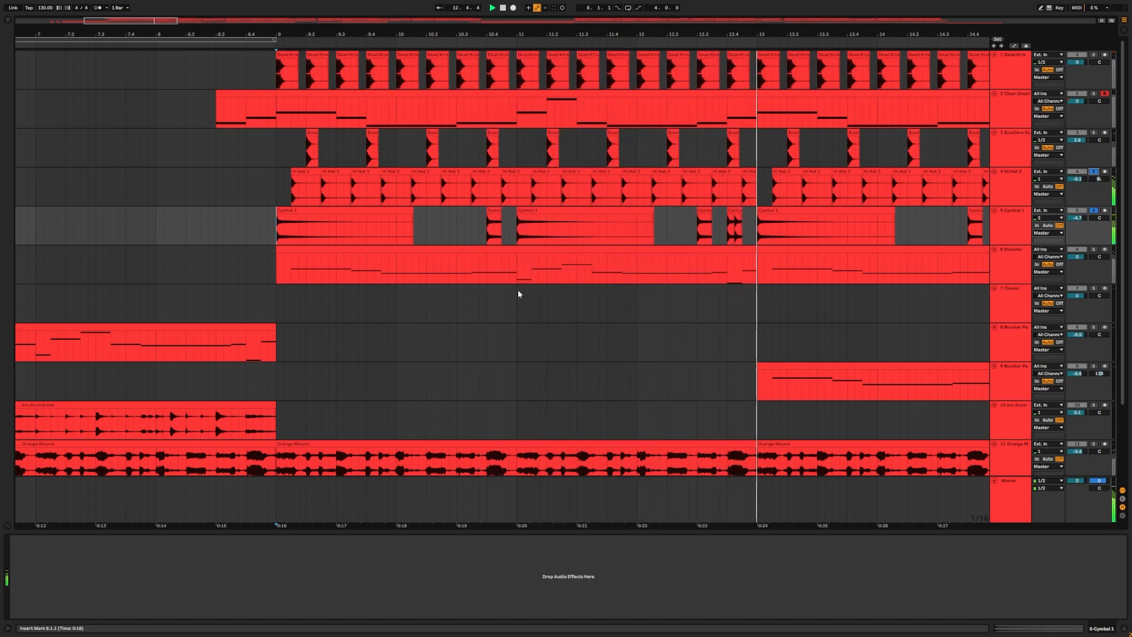
Examine the Cymbal 1 pattern in bars 9 to 13 and its variation in bars 25 to 27
drag(749, 228, 276, 229)
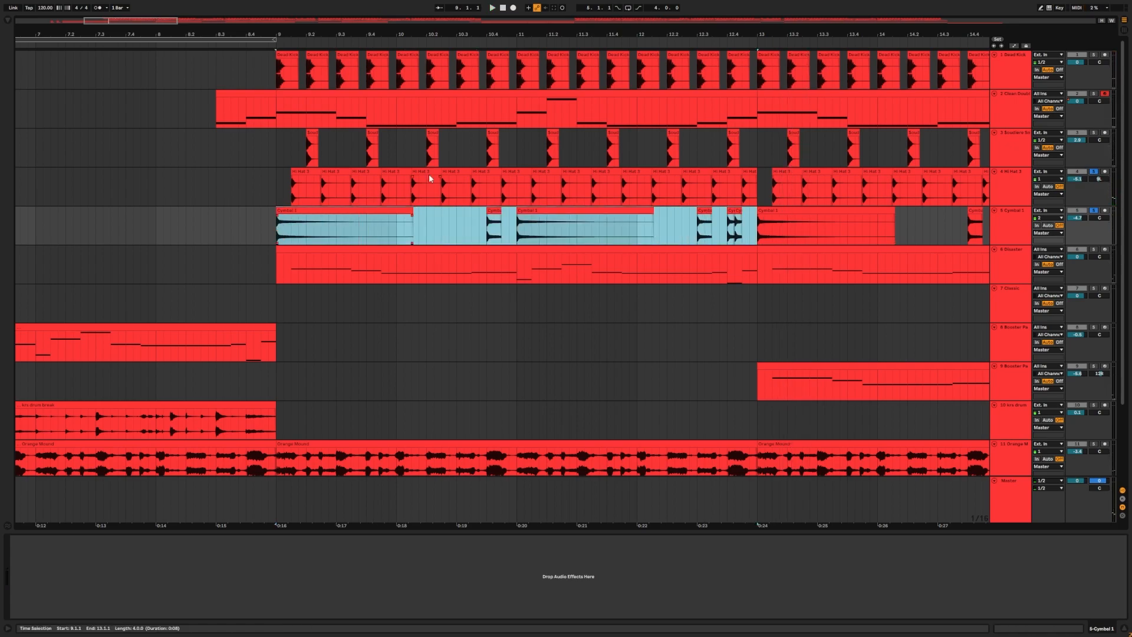
drag(533, 34, 384, 36)
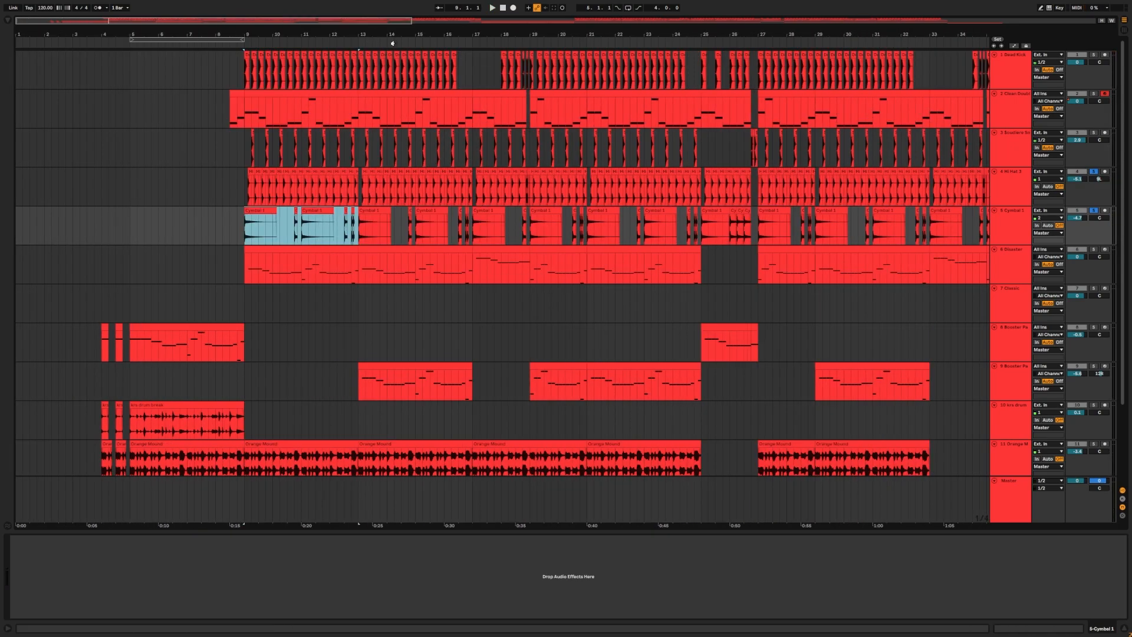
drag(706, 226, 758, 225)
click(756, 229)
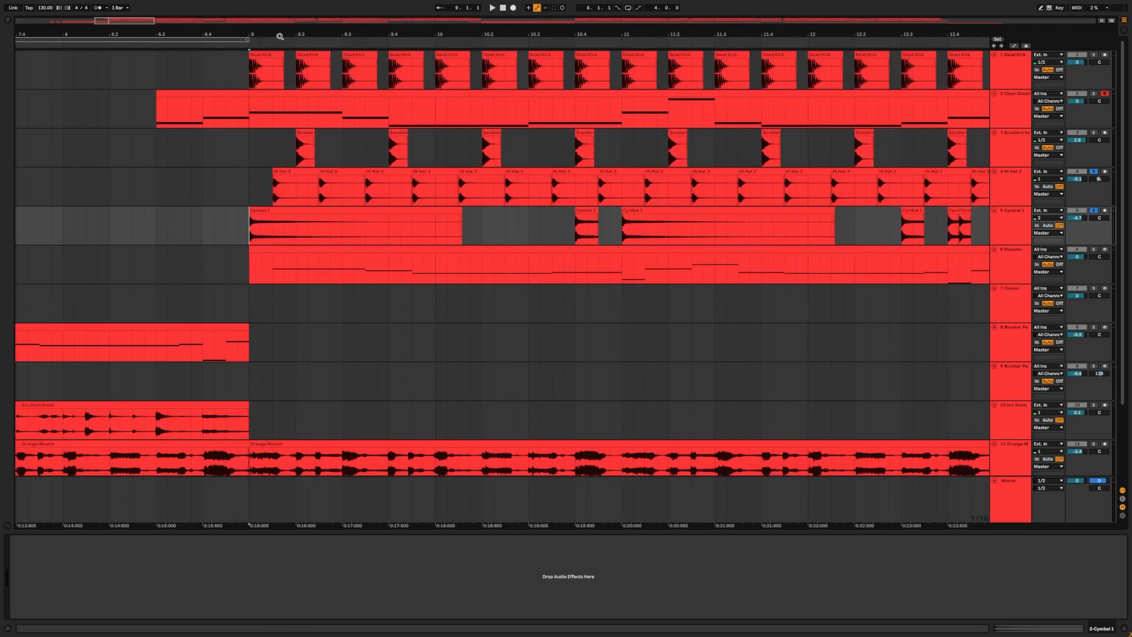
drag(281, 36, 280, 30)
Show the Disaster track's devices and arrangement, and solo it in place of the hi-hat and cymbal
click(1000, 262)
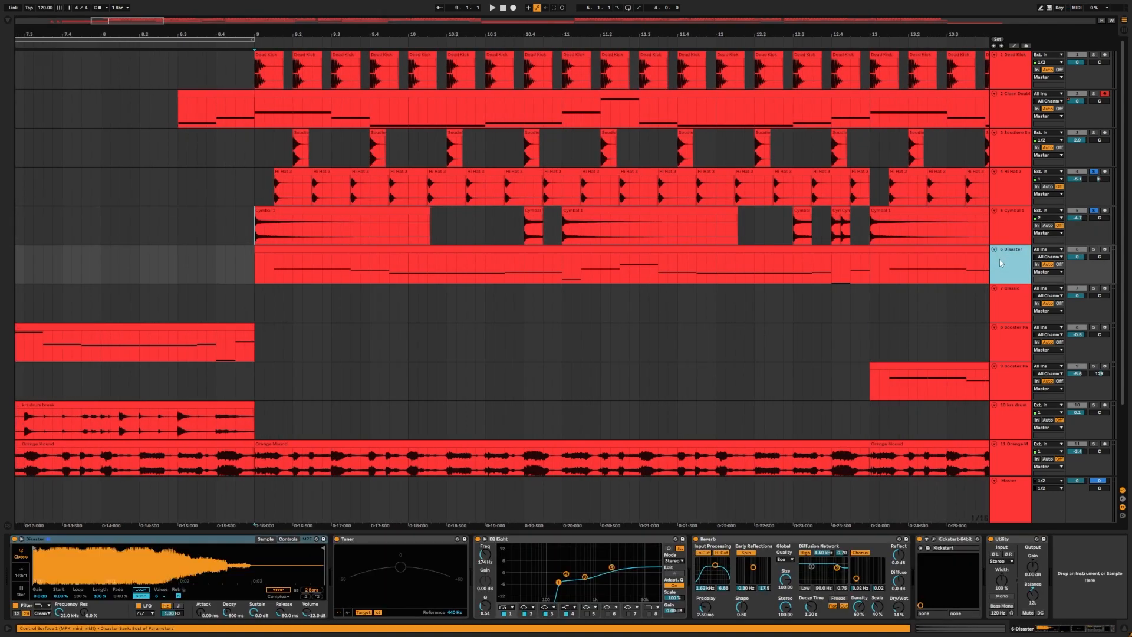
drag(485, 34, 177, 35)
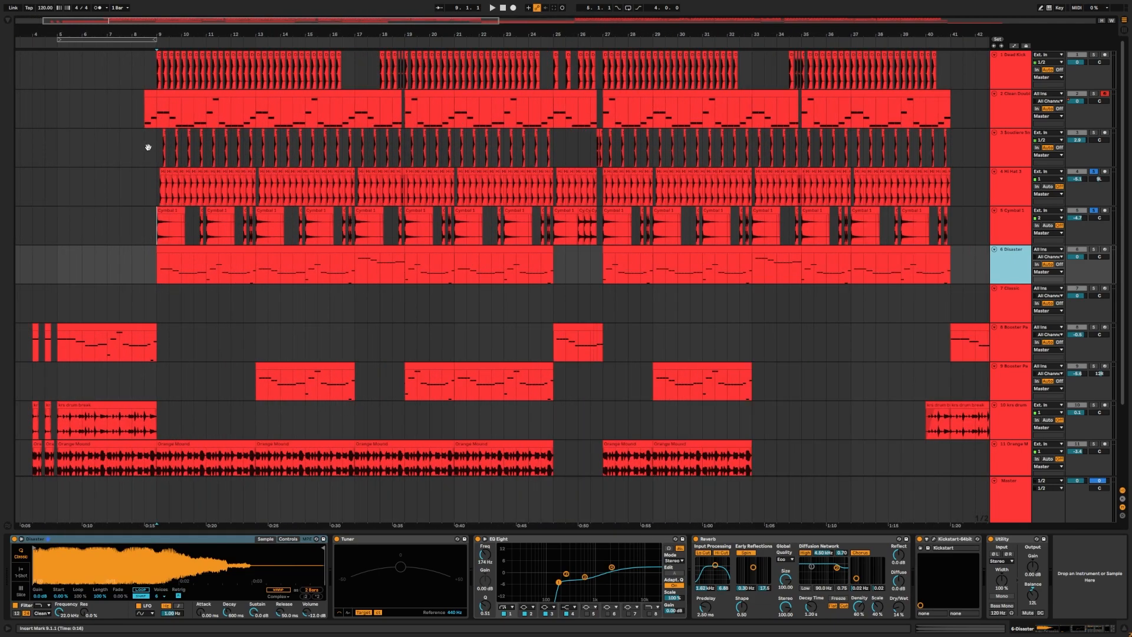
scroll(146, 169, up, 5)
click(1094, 250)
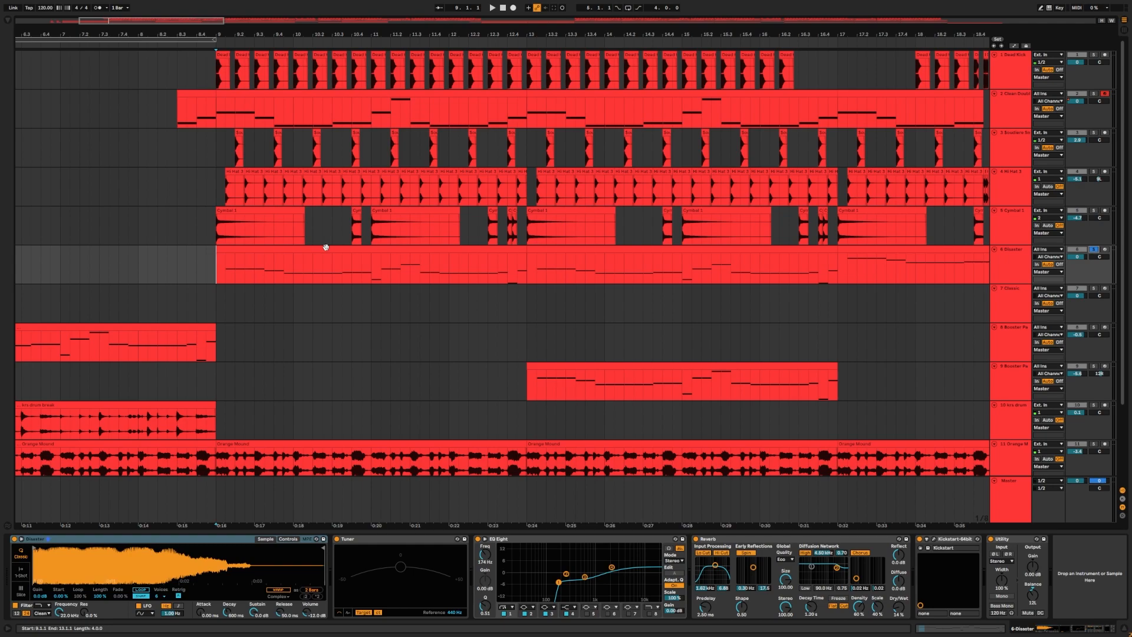
Open the first Disaster clip's notes, try joining the repeated opening E3 notes into one long note, and undo it
double_click(326, 247)
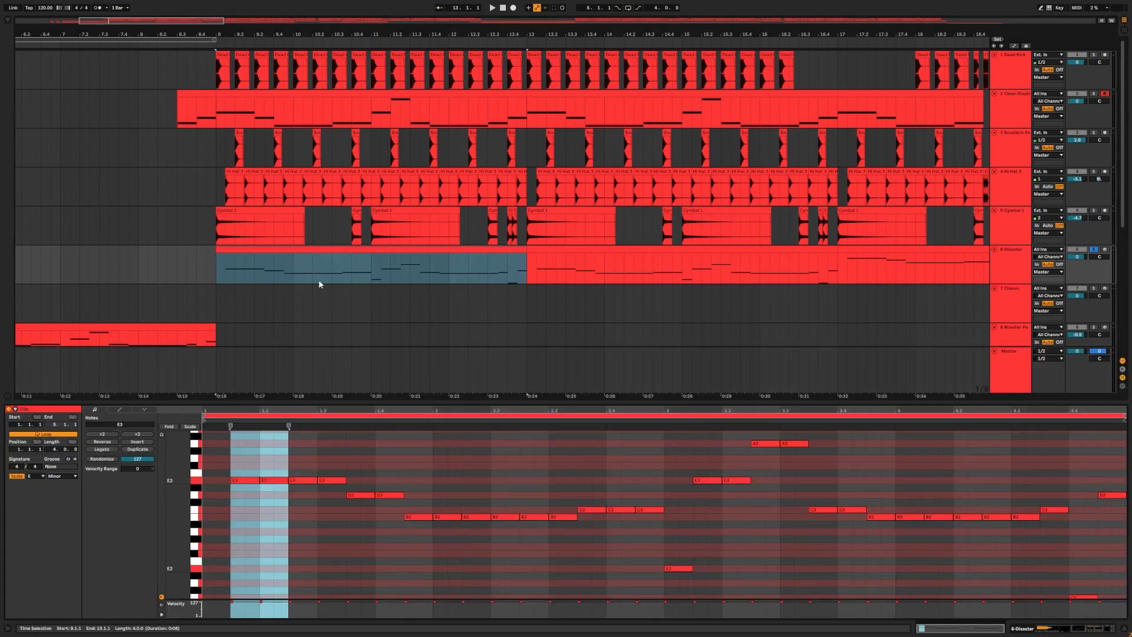
click(289, 458)
click(265, 480)
drag(258, 480, 288, 480)
drag(316, 480, 232, 503)
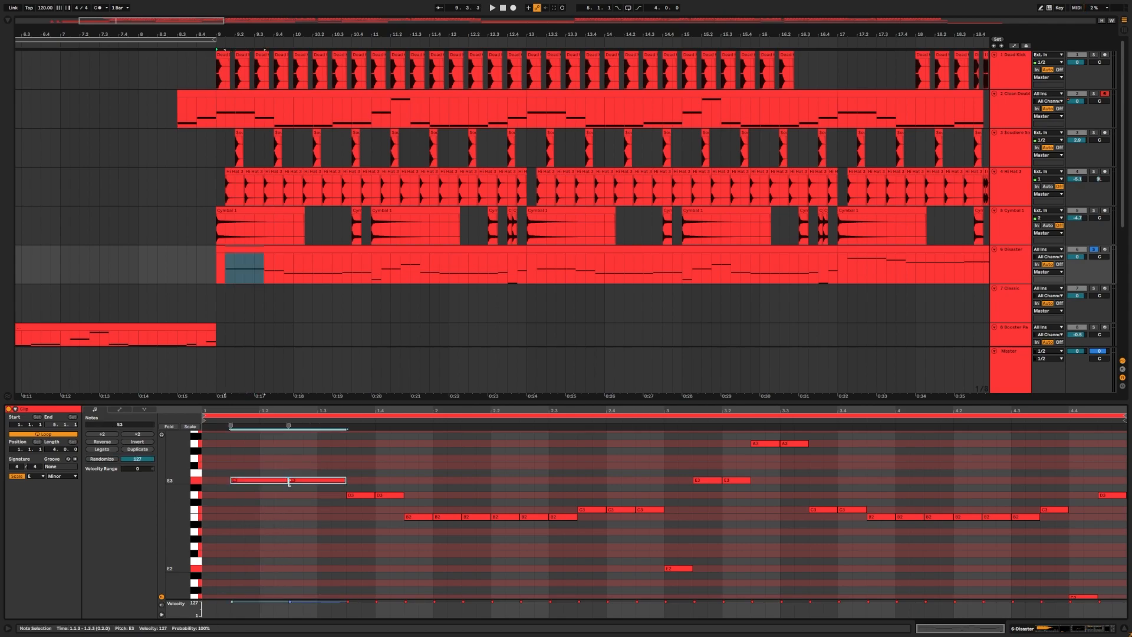
drag(287, 480, 261, 481)
key(ctrl+z)
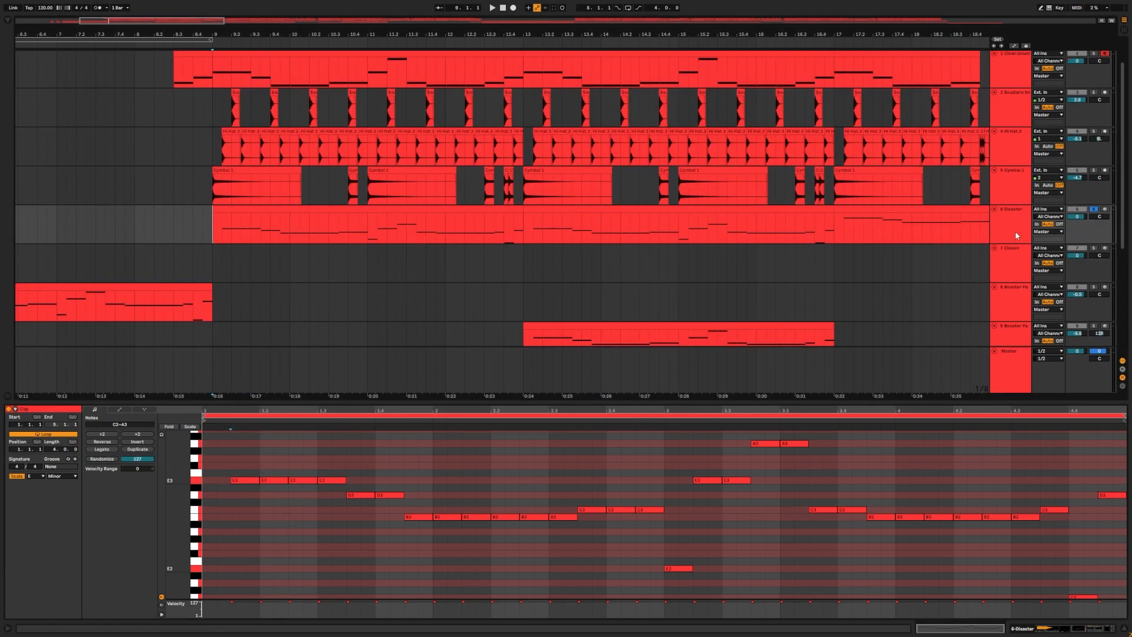
Group the Disaster track's EQ Eight, Reverb, Kickstart and Utility into one rack and play from bar 9 with the rack bypassed
key(shift+Tab)
click(687, 556)
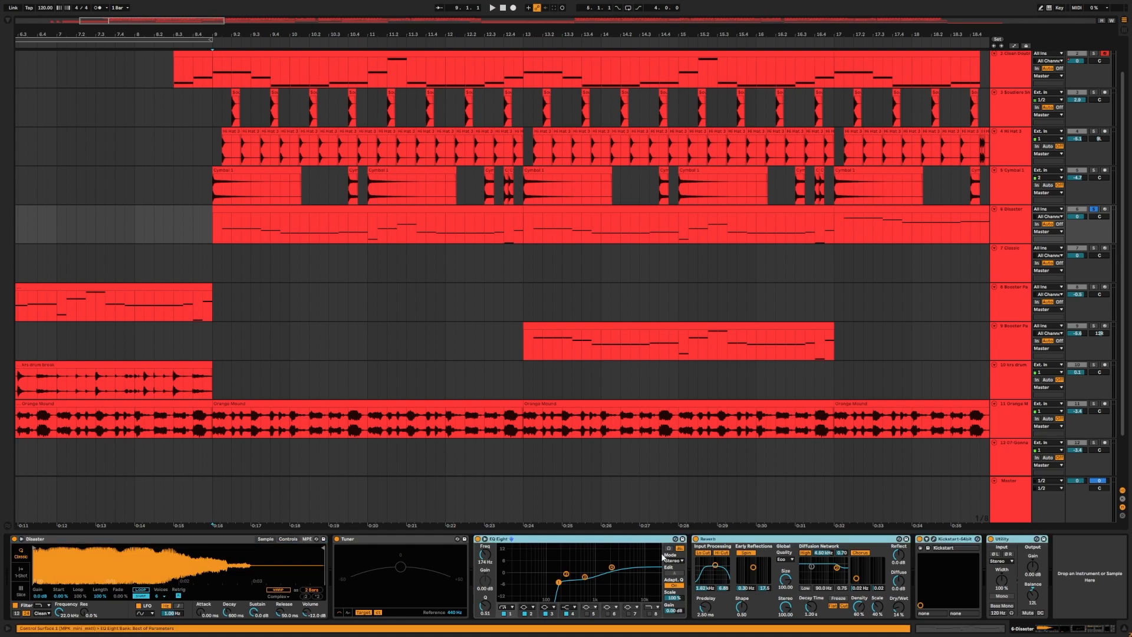
key(ctrl+g)
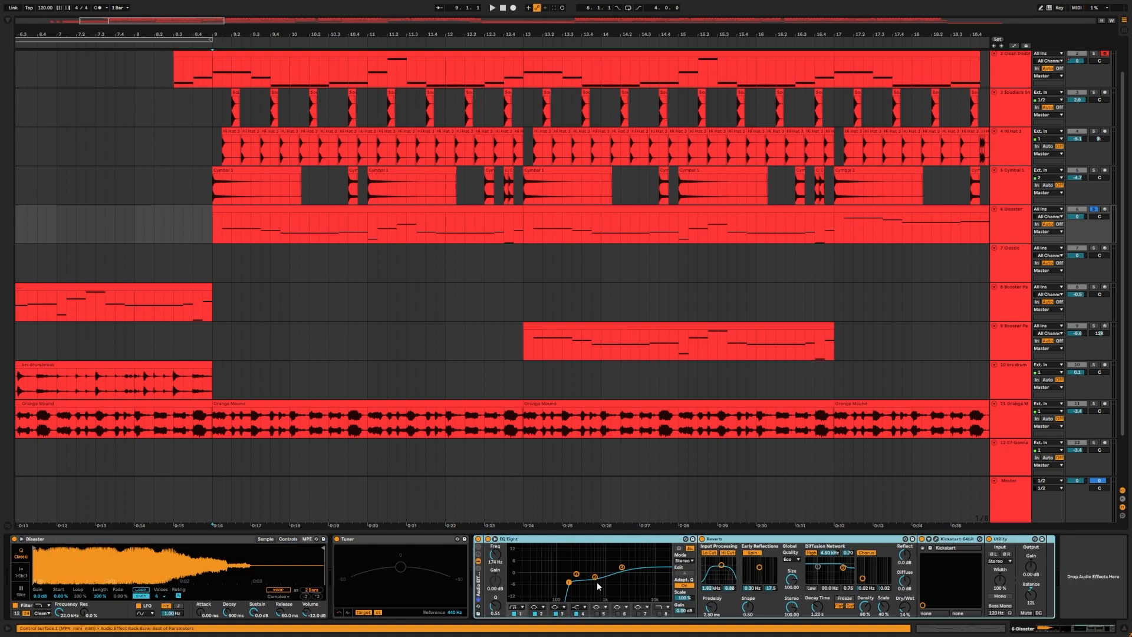
click(204, 228)
key(space)
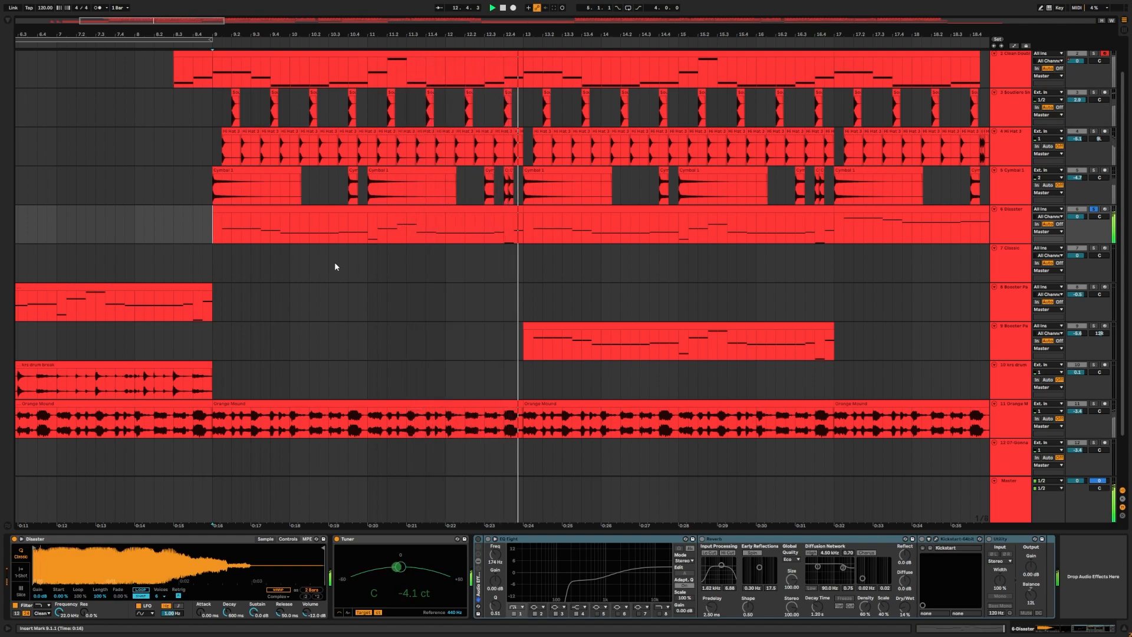
Inspect the Disaster track's EQ Eight and Reverb settings and Kickstart's sidechain curve, closing the plug-in window when done
click(504, 543)
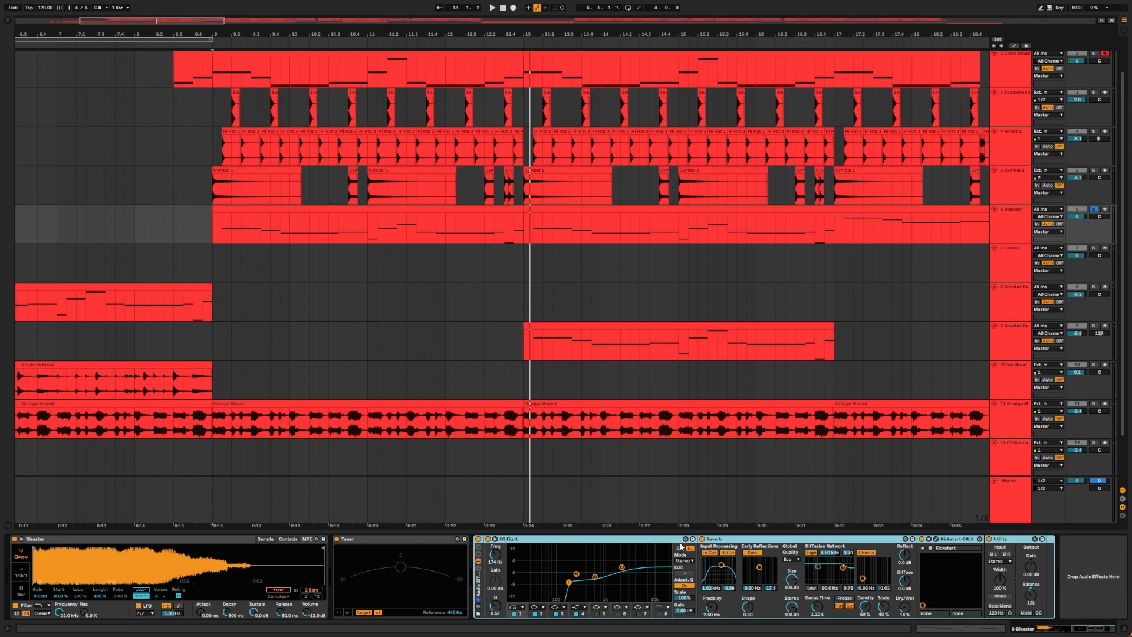
click(760, 546)
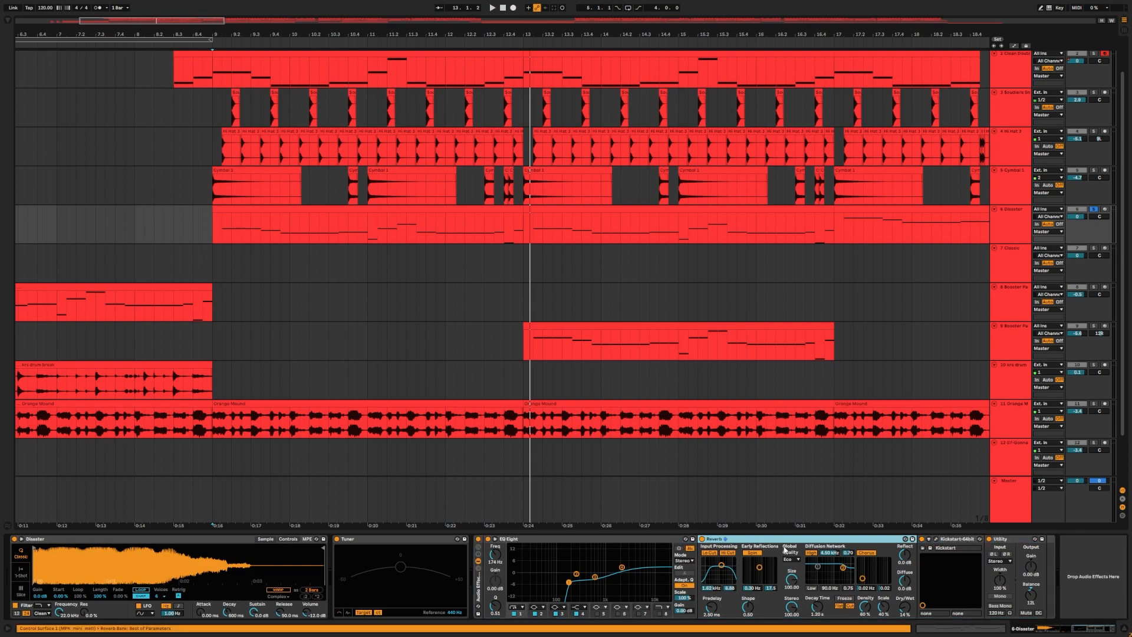
click(936, 538)
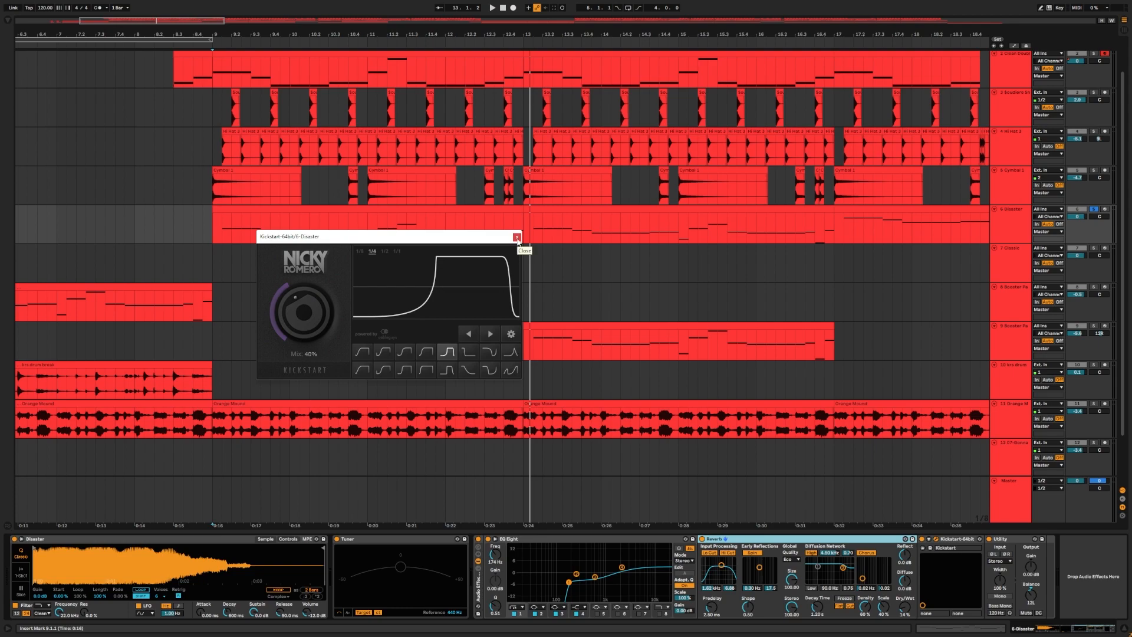
click(517, 238)
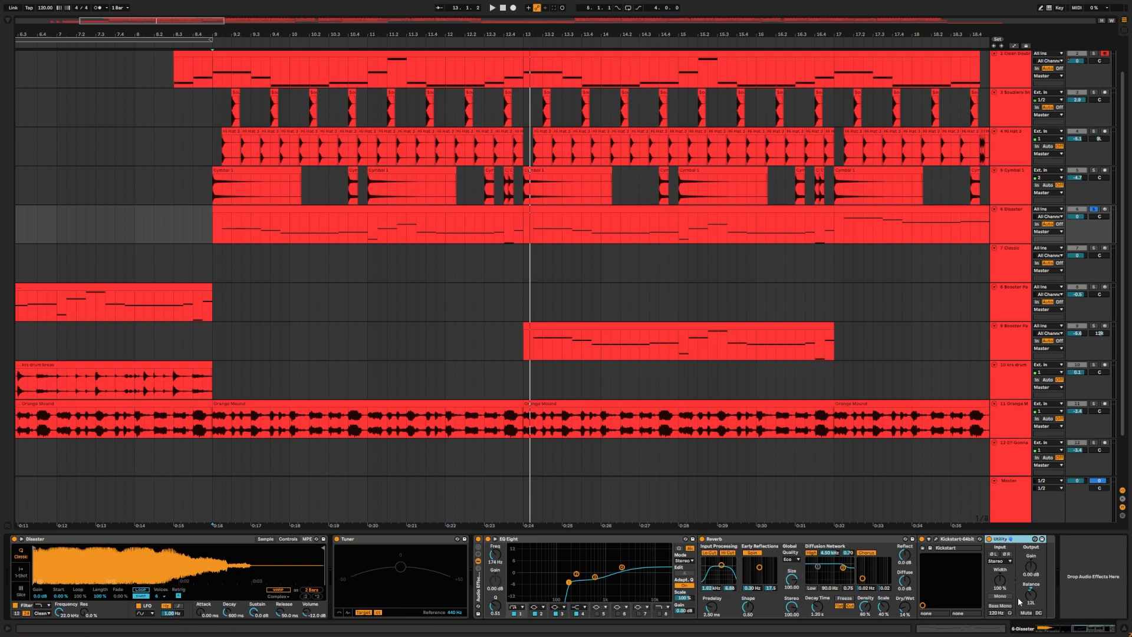
Play the soloed Disaster melody from bar 9 with its effects rack switched on
click(1021, 225)
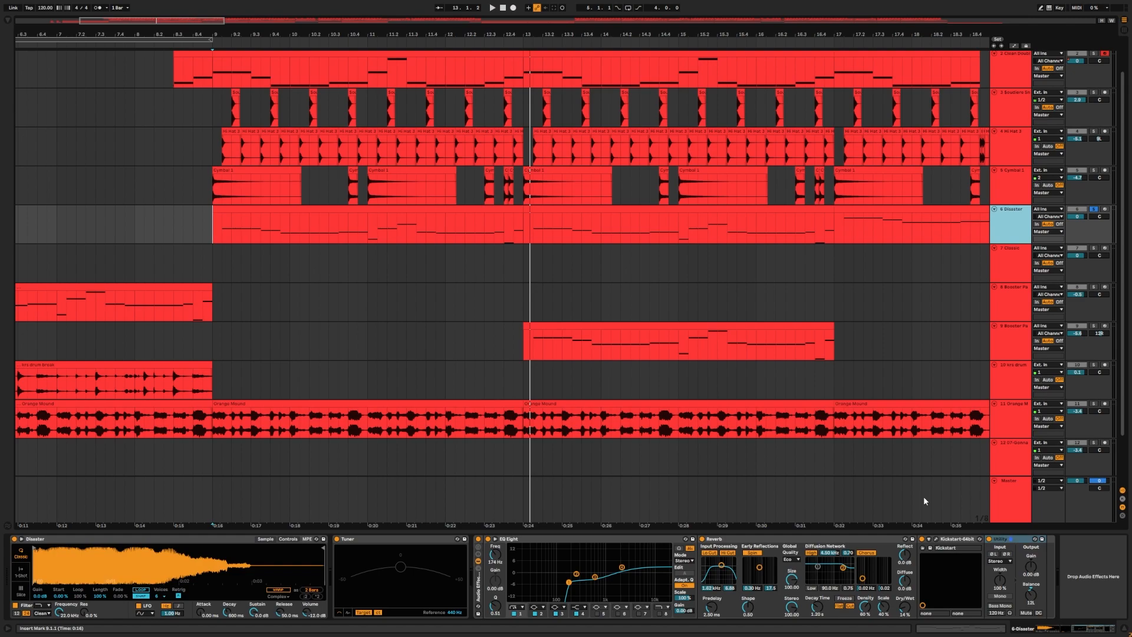
key(minus)
key(space)
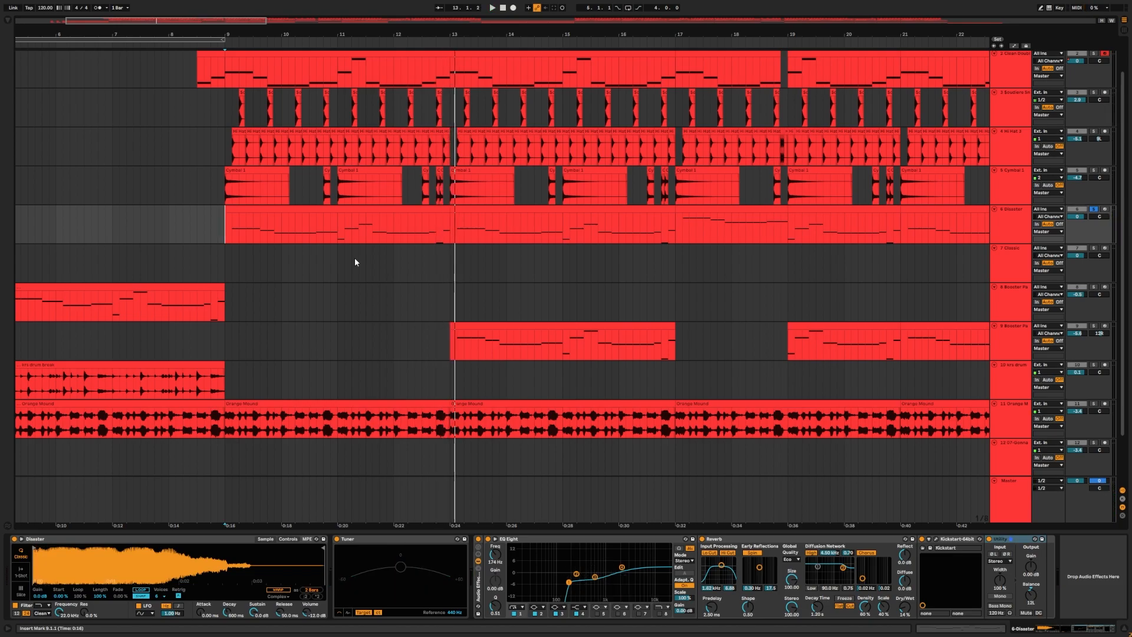
Solo the Classic track in place of Disaster and play its melody from bar 49
scroll(355, 257, right, 15)
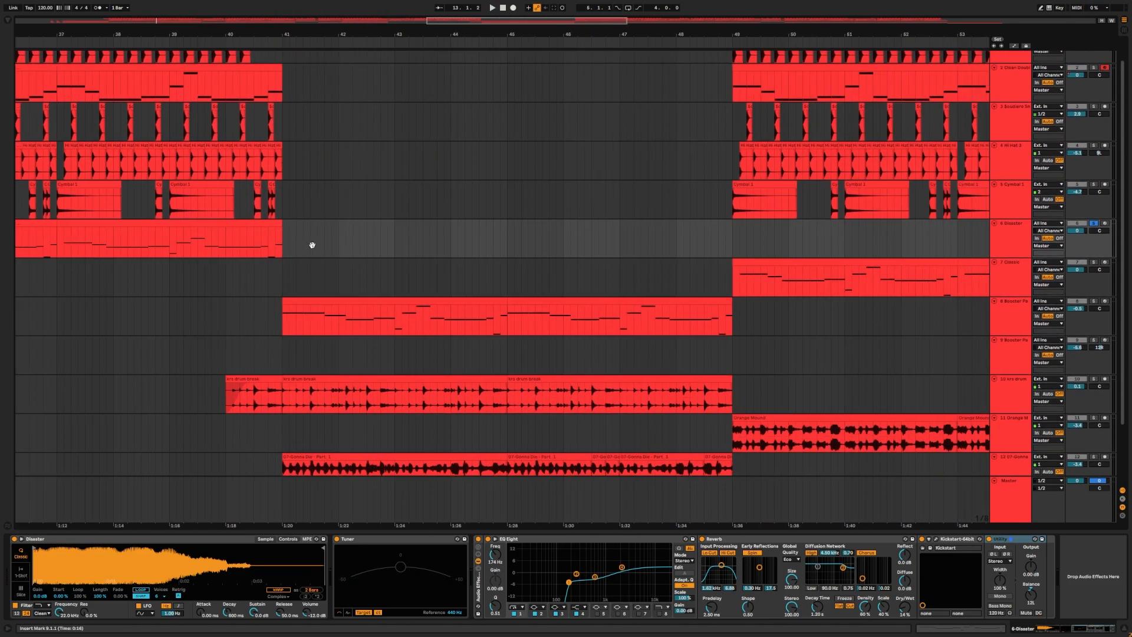
scroll(501, 260, right, 4)
click(520, 270)
scroll(814, 272, right, 3)
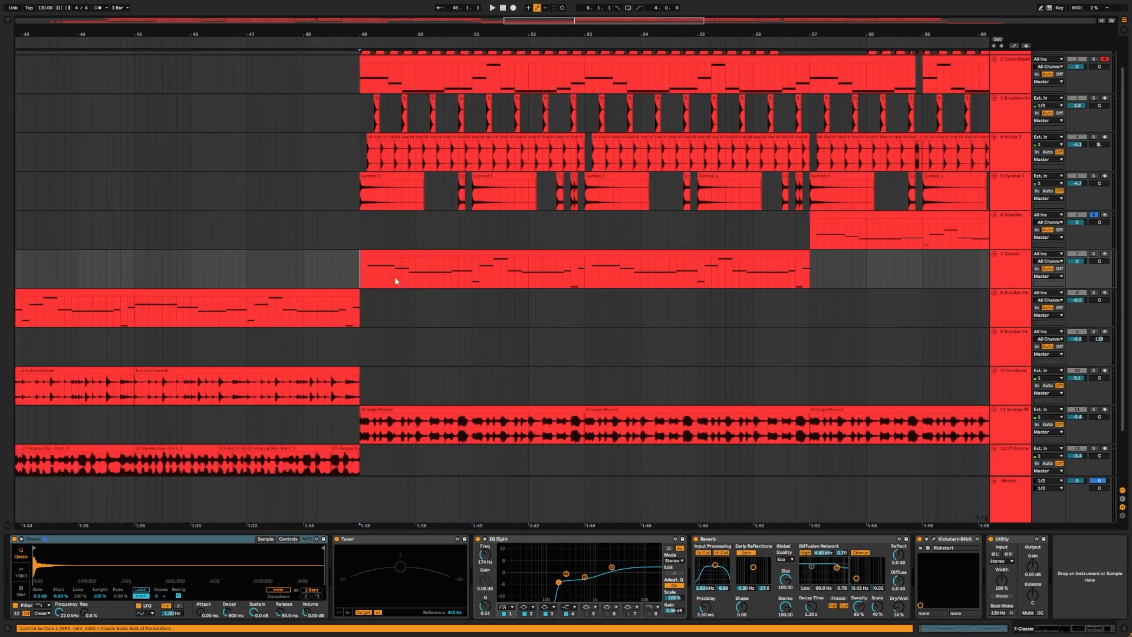
drag(432, 276, 810, 284)
click(361, 270)
click(1007, 260)
click(1094, 254)
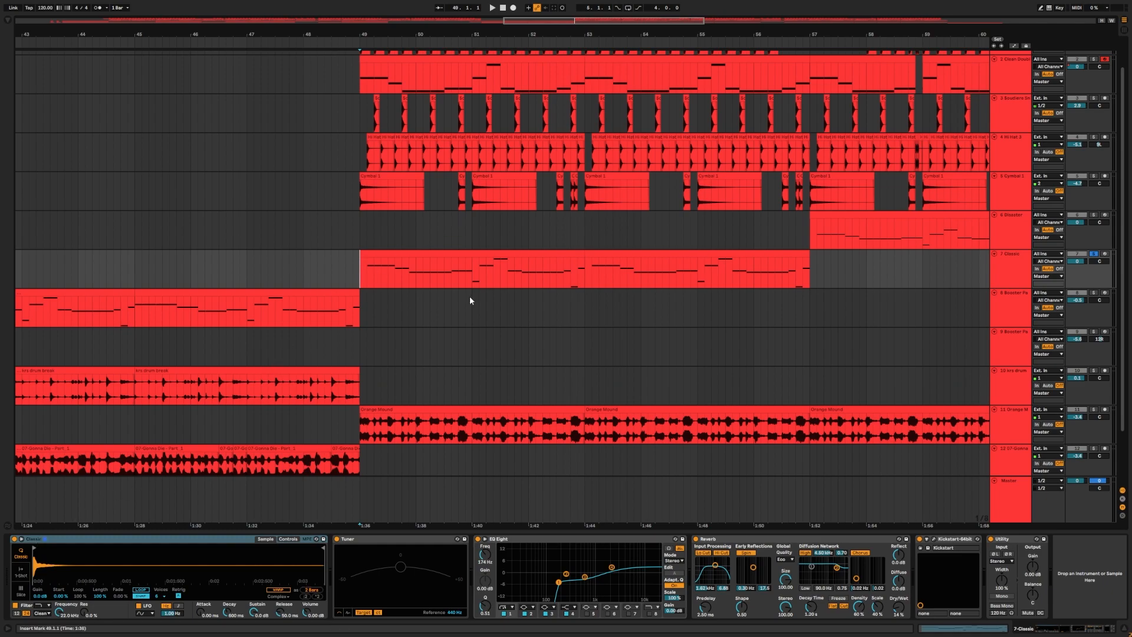
key(space)
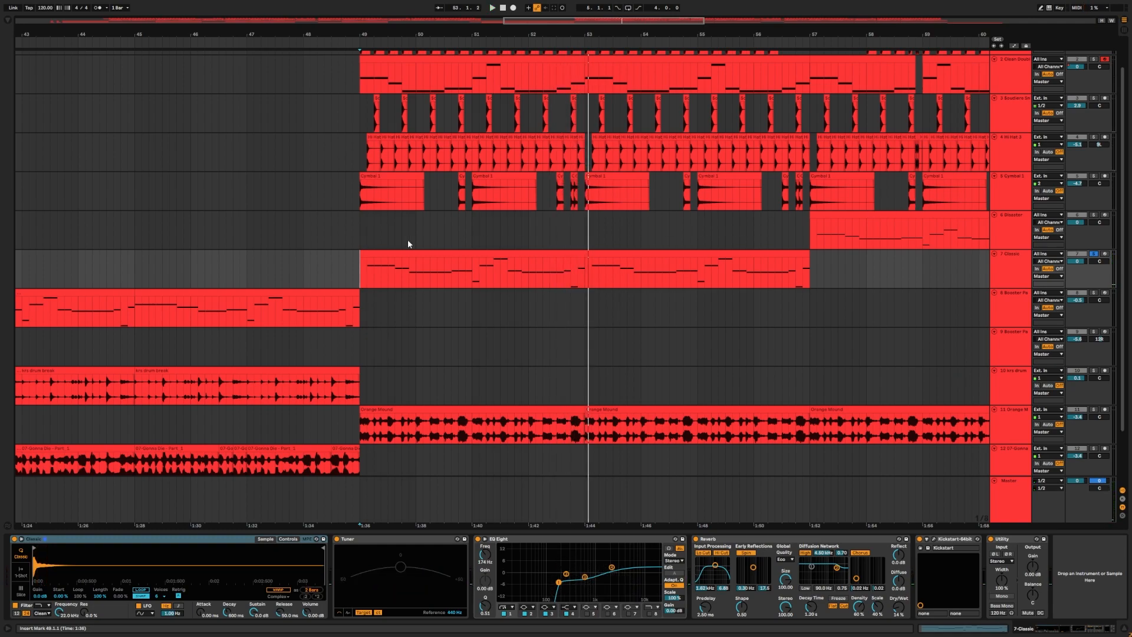
Show the Booster Pack track's devices and its melody section running from bar 41 to bar 49
drag(560, 253, 978, 268)
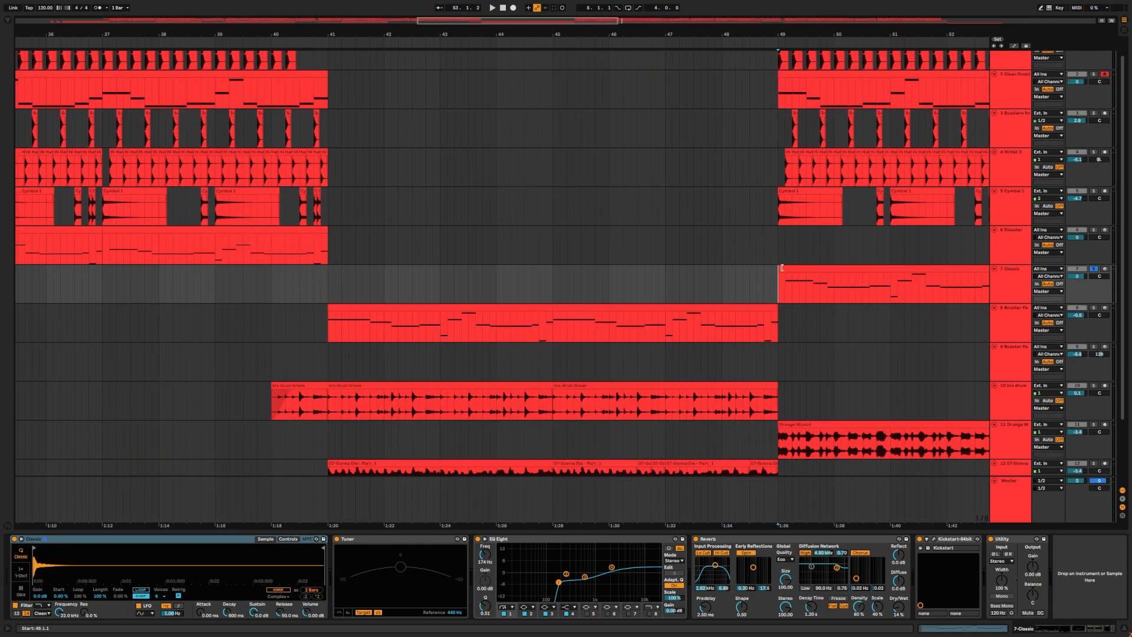
drag(404, 285, 493, 267)
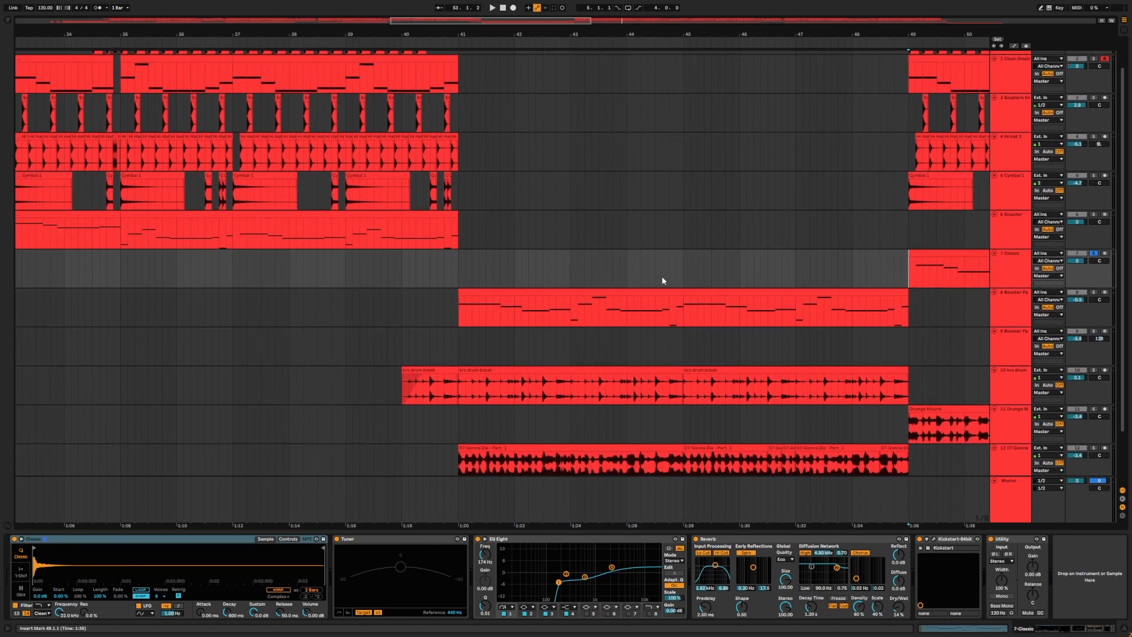
click(459, 319)
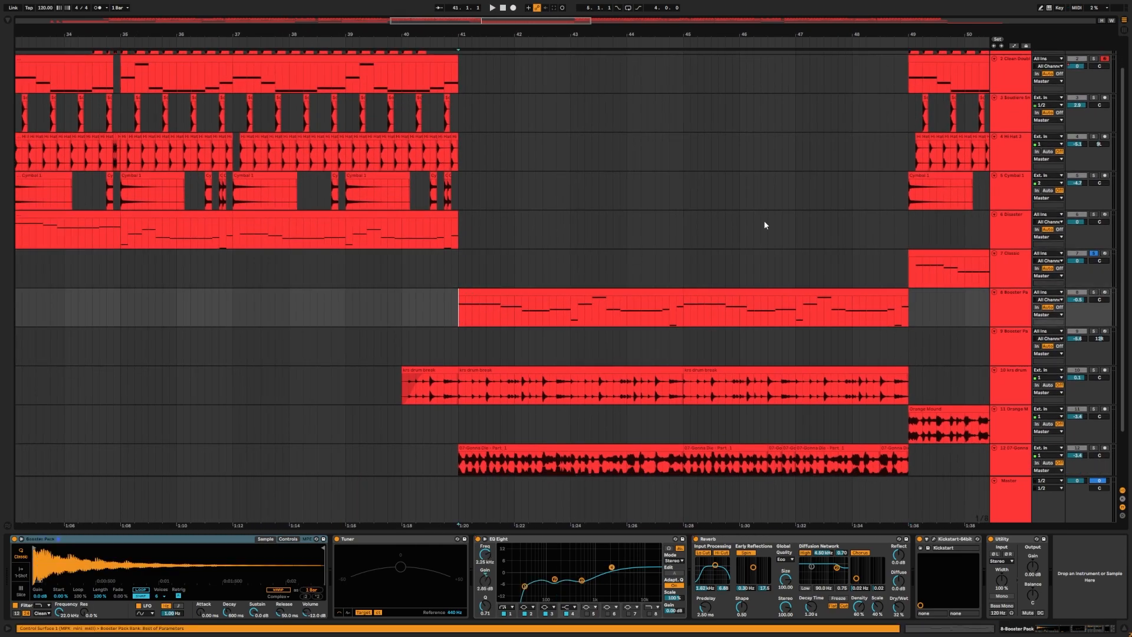
click(1014, 270)
click(1013, 295)
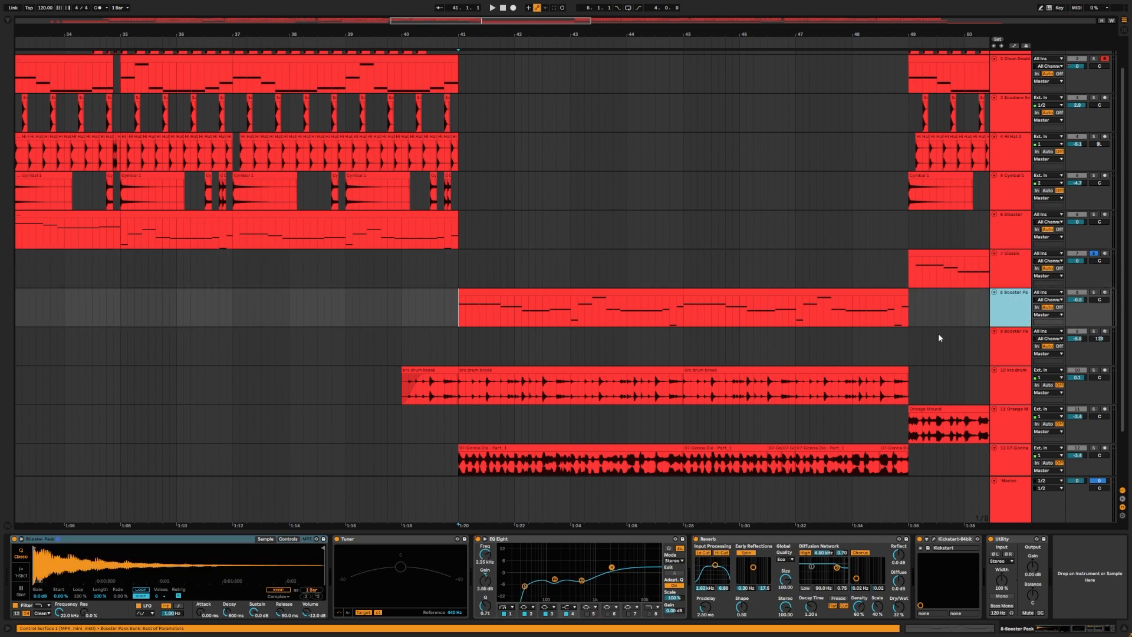
drag(937, 318, 437, 311)
click(462, 314)
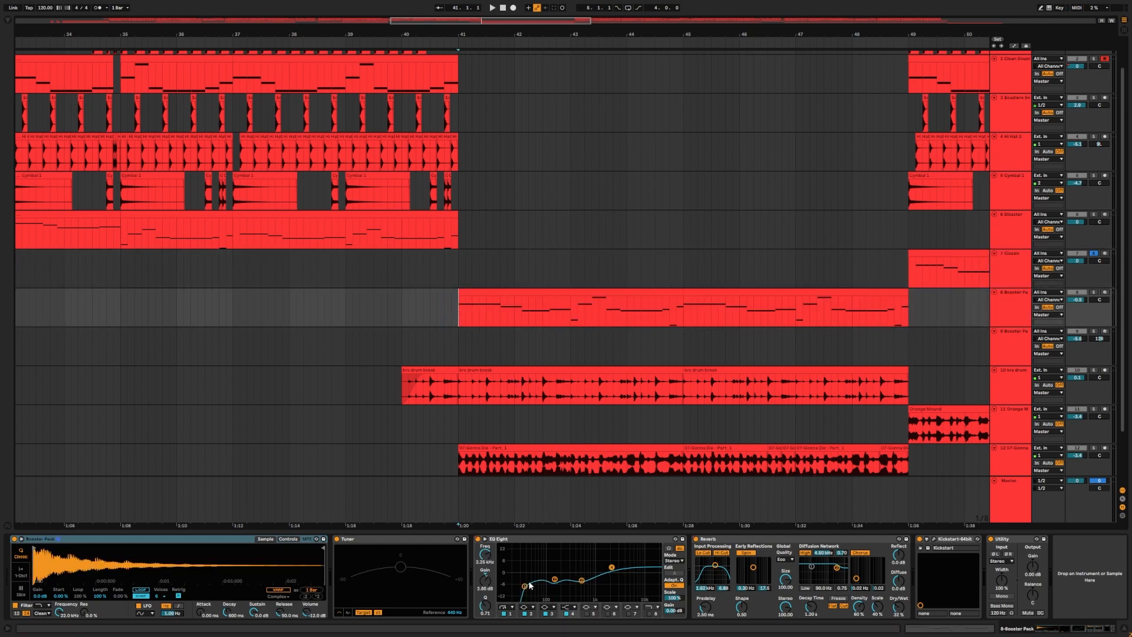
Highlight the empty stretch from bar 41 to bar 49 across the Dead Kick through Classic tracks
scroll(564, 244, up, 1)
drag(564, 244, 554, 243)
drag(420, 77, 869, 307)
drag(870, 307, 419, 70)
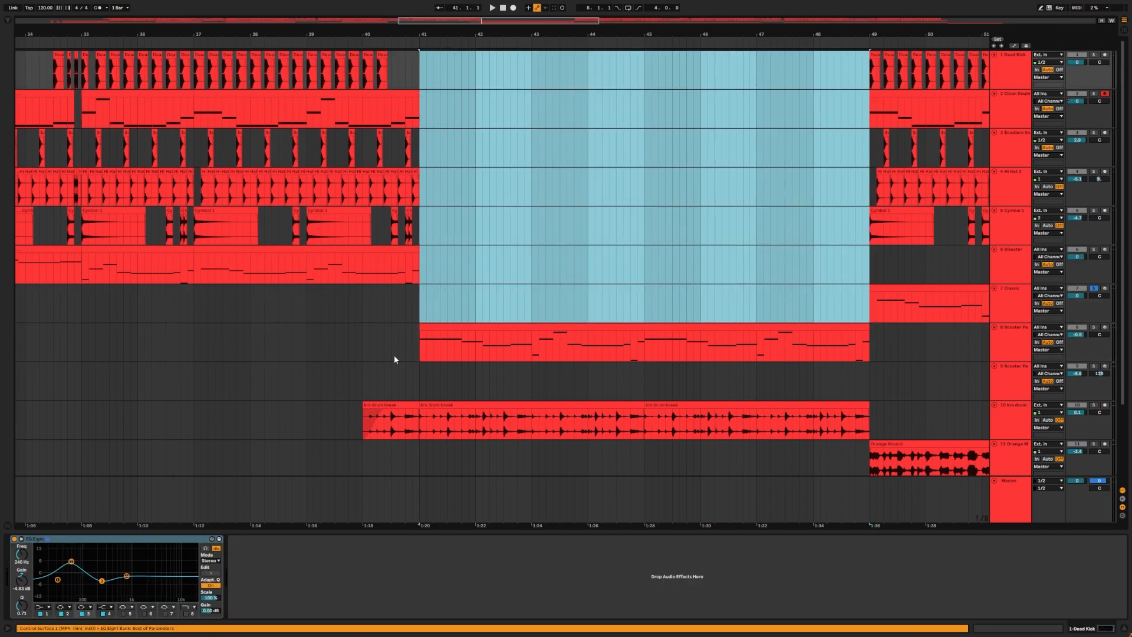
Solo the first Booster Pack track in place of Classic and play its melody from bar 41
click(401, 341)
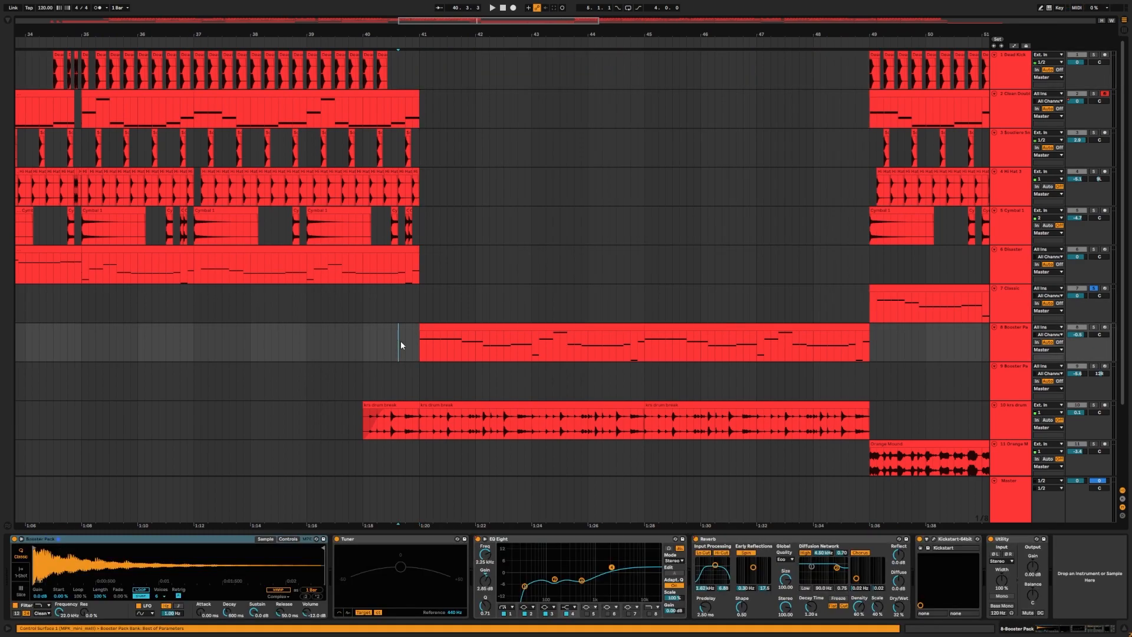
click(402, 340)
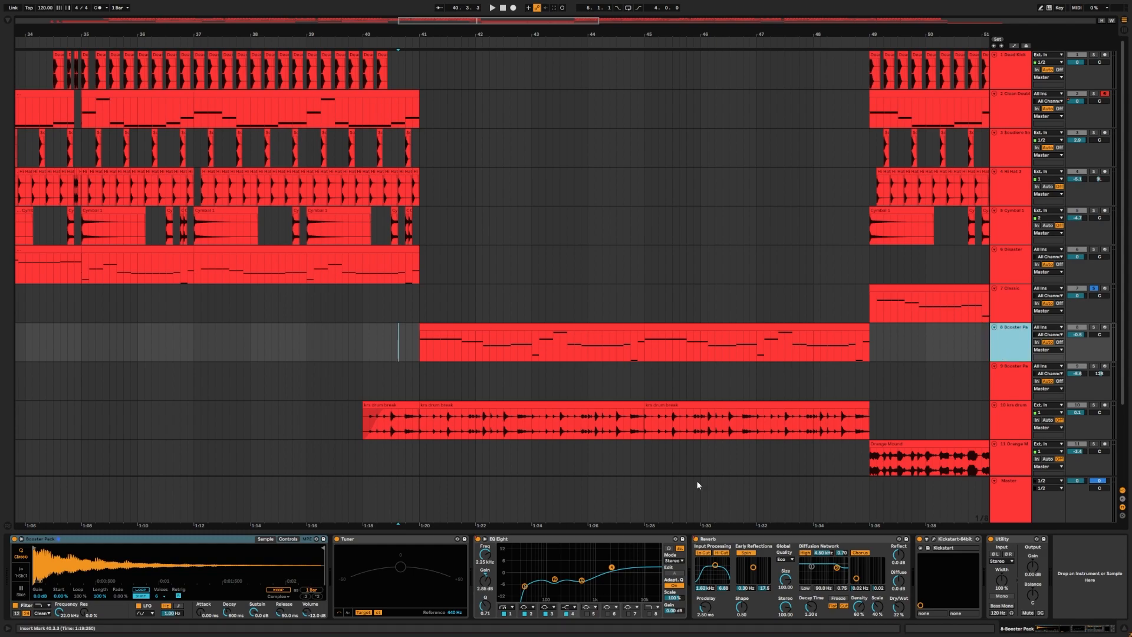
mouse_move(437, 358)
mouse_down()
mouse_move(846, 347)
mouse_move(425, 353)
mouse_up()
click(421, 353)
key(s)
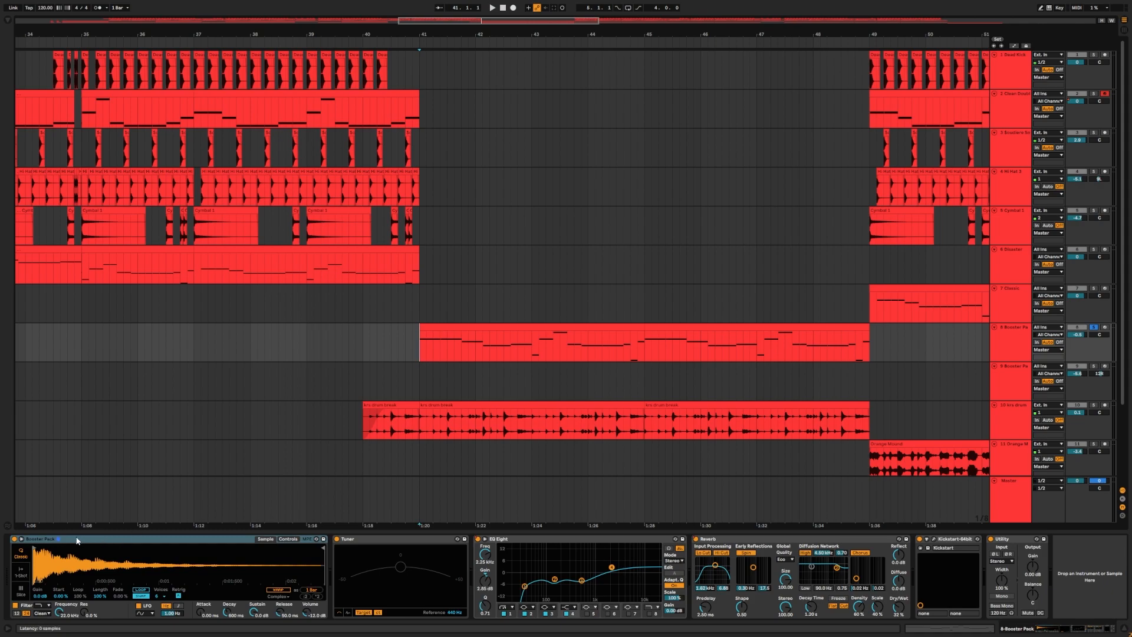
key(space)
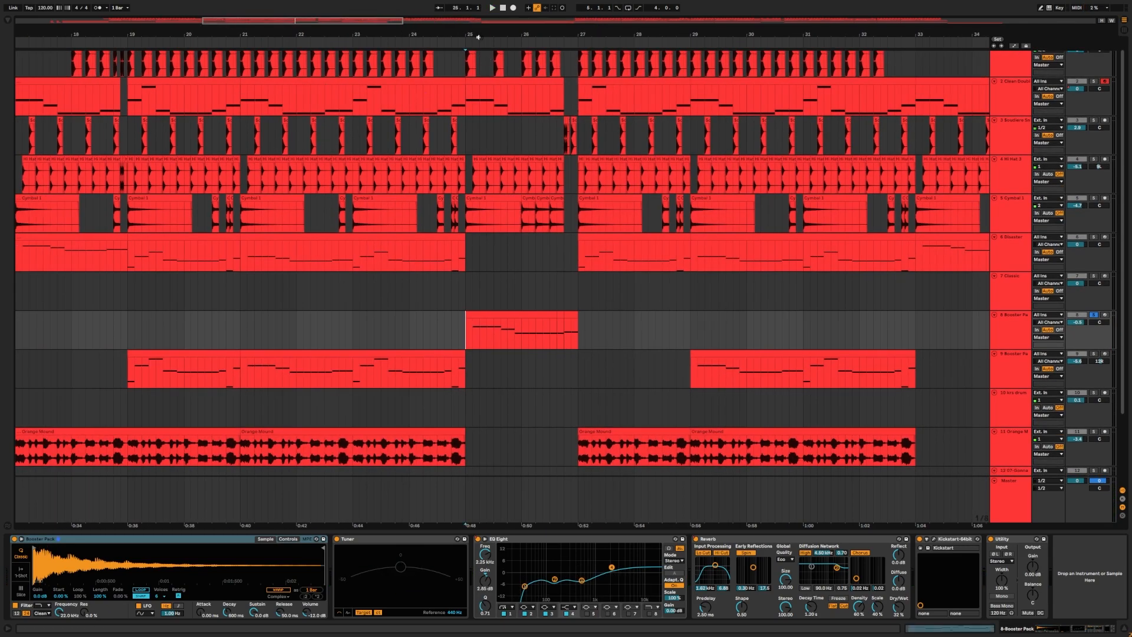
Play the first Booster Pack track's short melody clip from bar 25
drag(477, 35, 476, 25)
drag(401, 326, 357, 308)
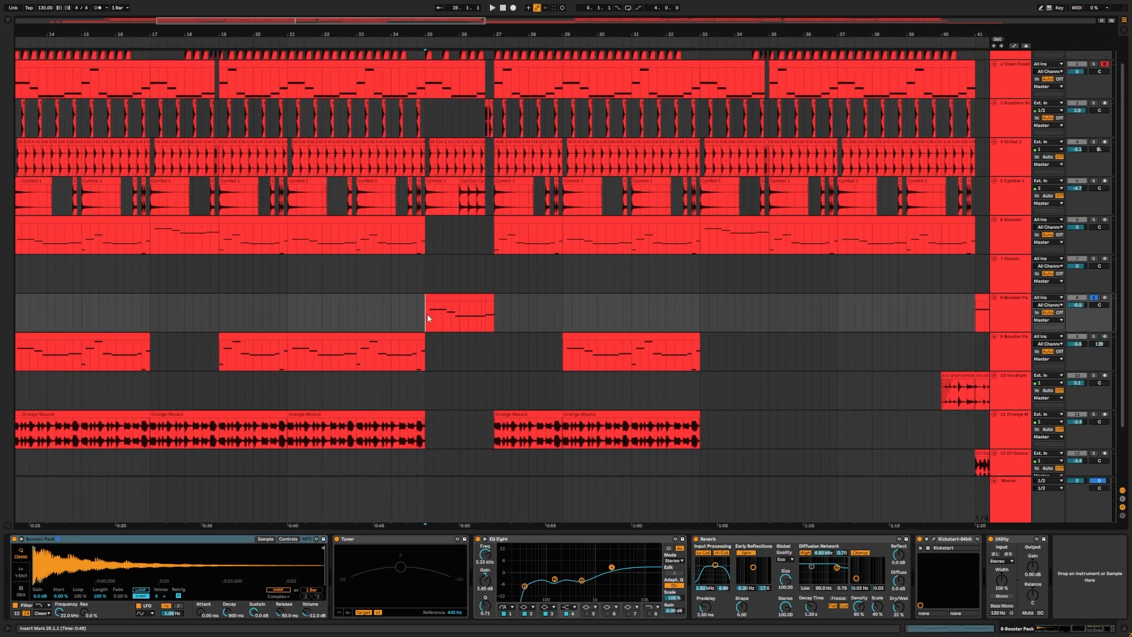
drag(419, 35, 419, 50)
key(space)
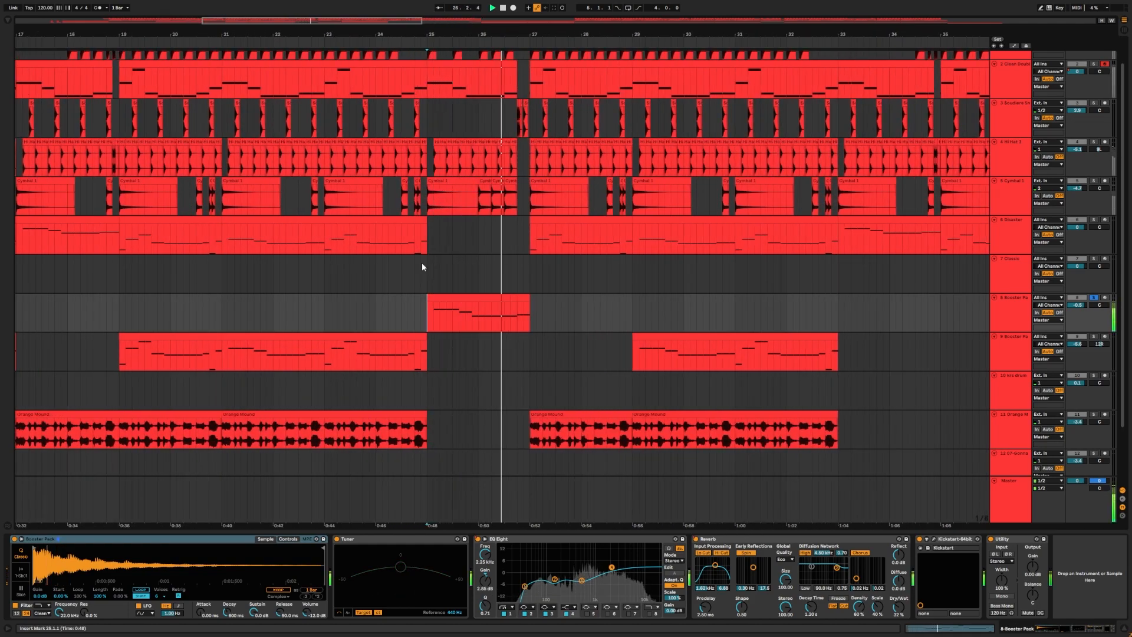
key(space)
Solo the second Booster Pack track in place of the first and play its melody from bar 13
drag(471, 36, 280, 44)
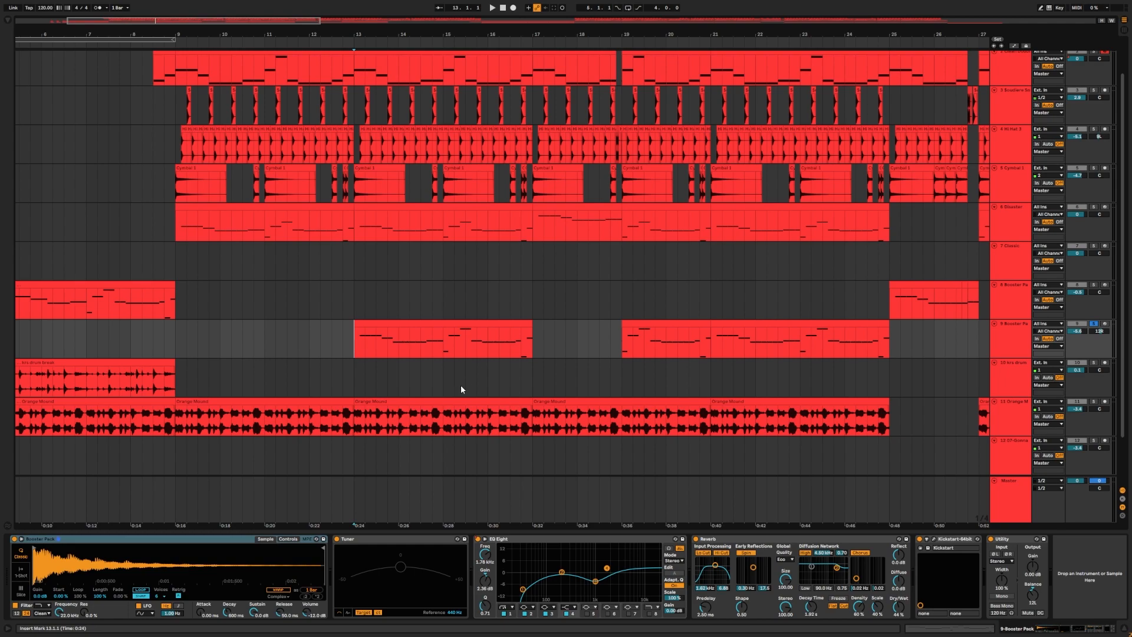
click(288, 539)
click(271, 540)
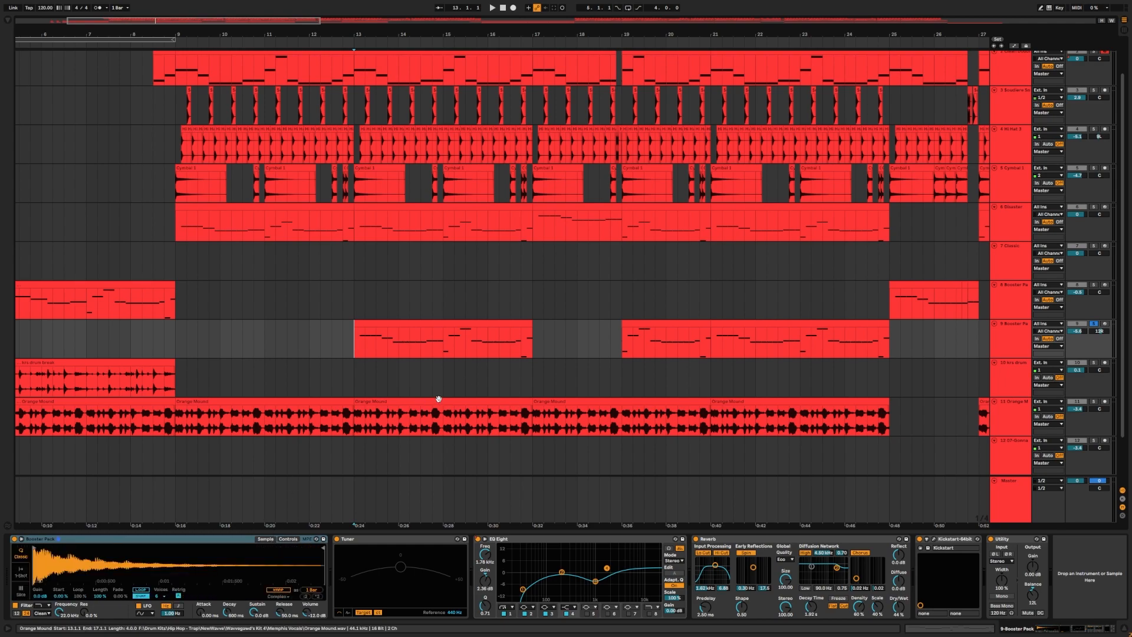
scroll(532, 328, down, 1)
key(space)
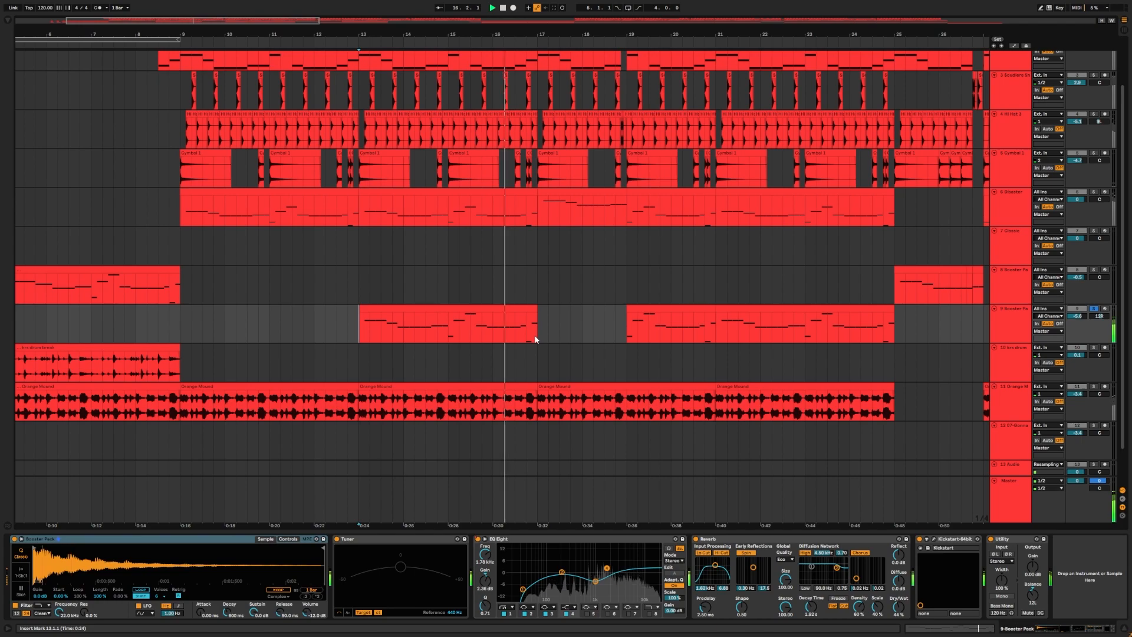
key(space)
Copy the second Booster Pack track's section from bar 9 to bar 41 and paste it at bar 49
drag(437, 39, 213, 35)
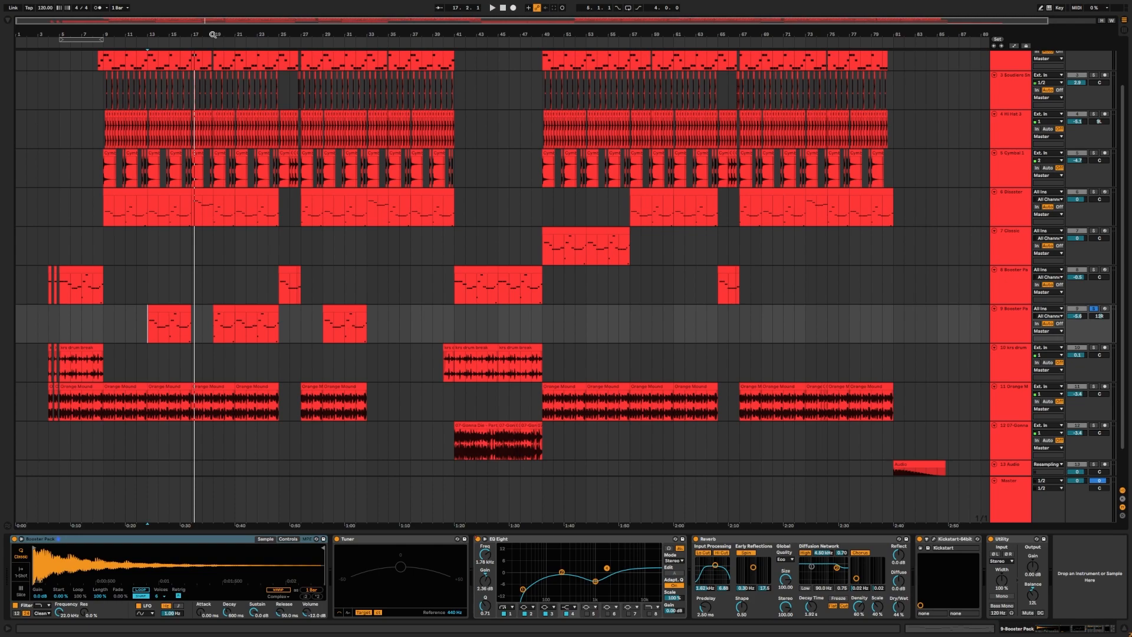
drag(110, 325, 454, 327)
key(ctrl+c)
click(552, 337)
key(ctrl+v)
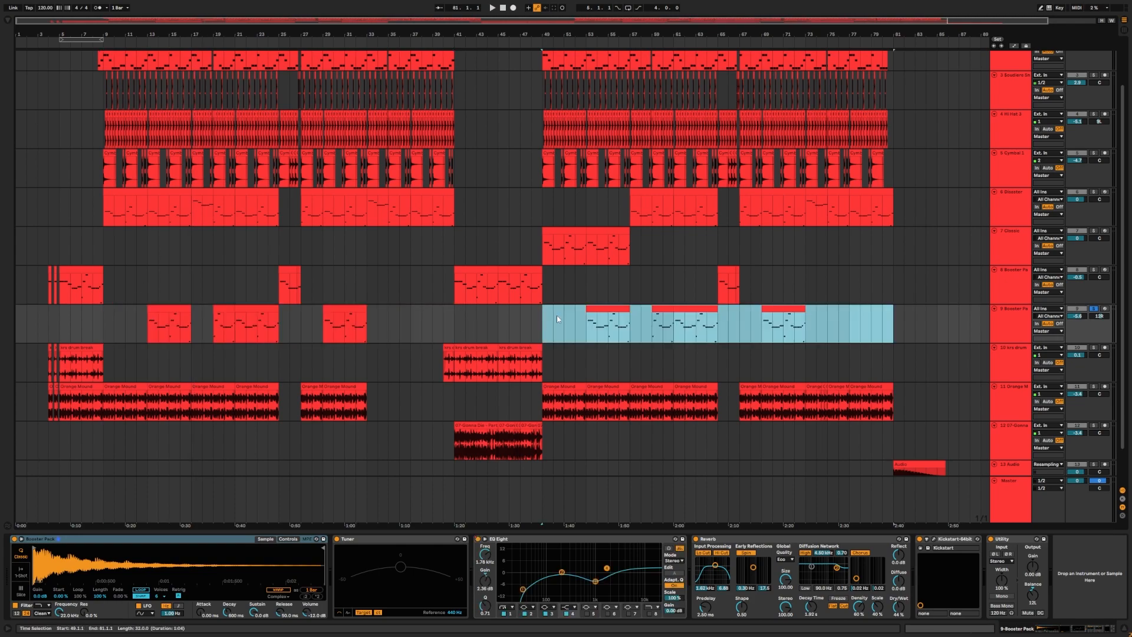
click(554, 319)
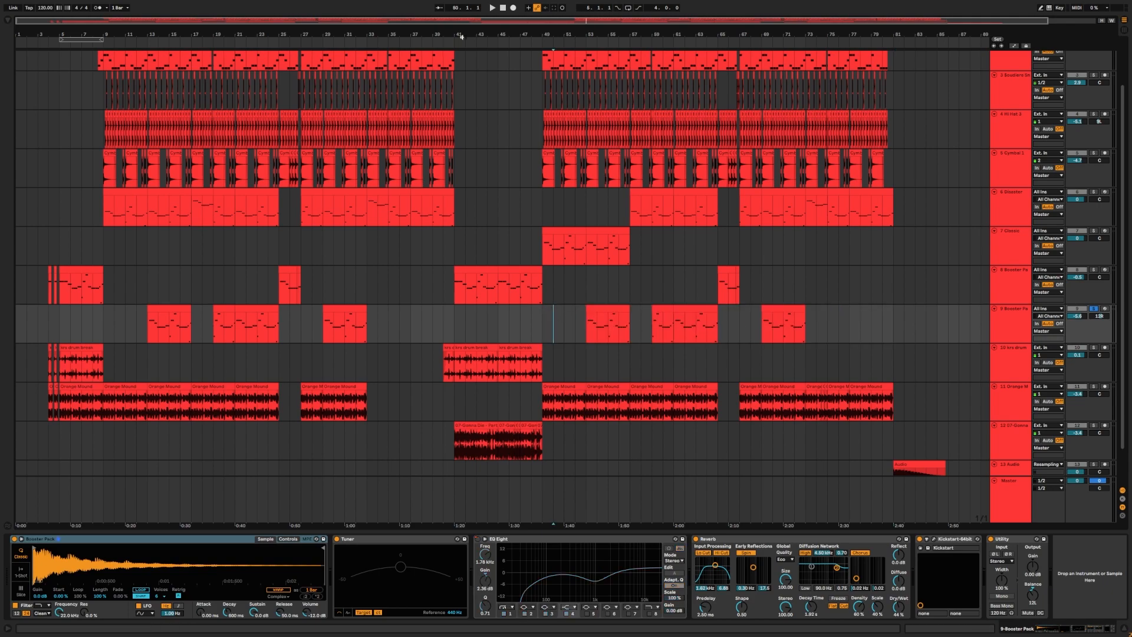
Solo the krs drum break track in place of Booster Pack and play its loop from bar 41
scroll(455, 34, up, 5)
click(454, 34)
scroll(412, 282, left, 1)
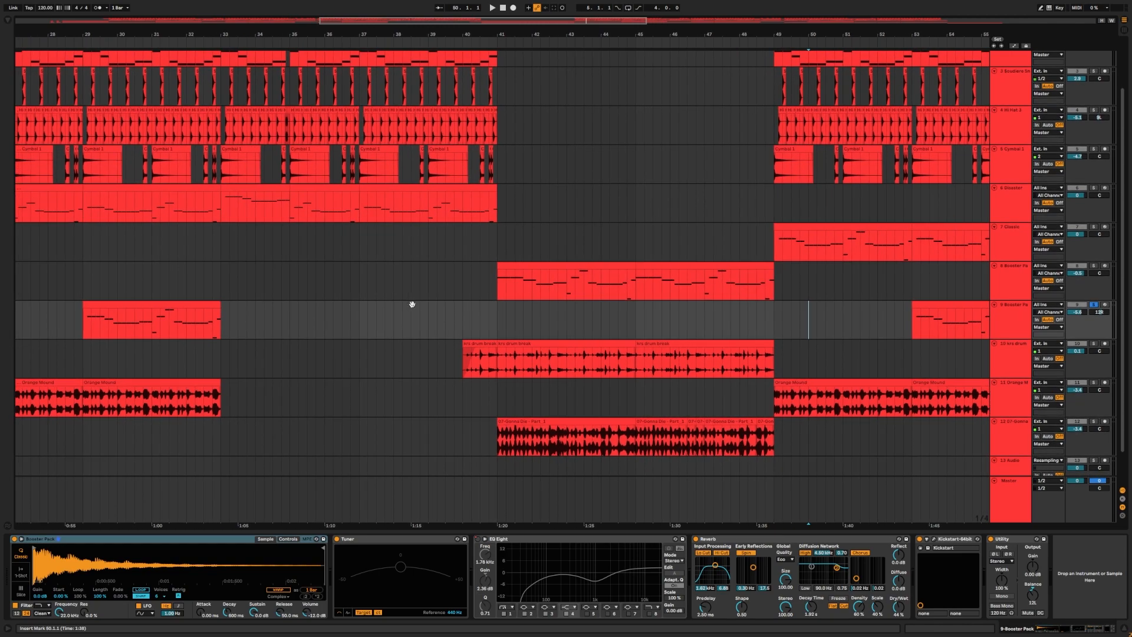
drag(529, 369, 780, 359)
click(778, 359)
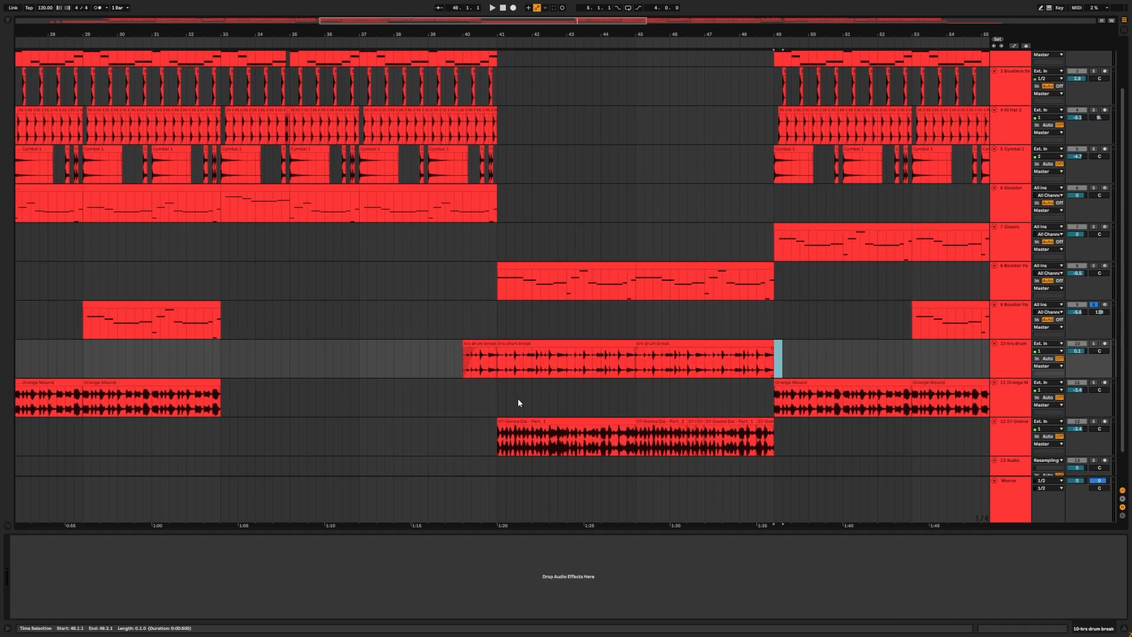
click(1095, 344)
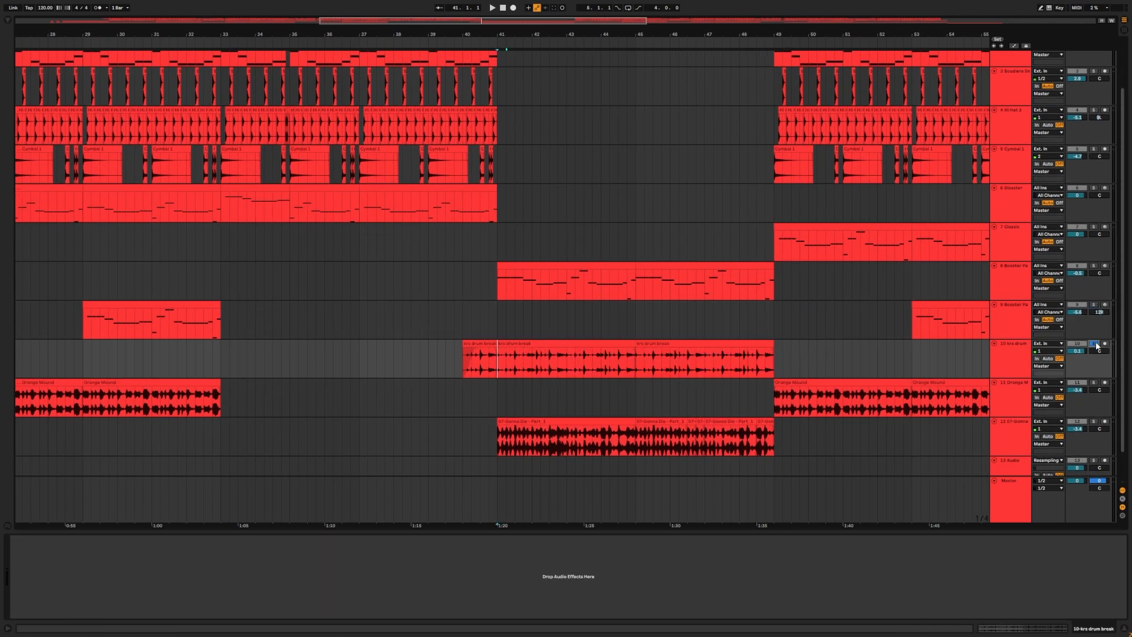
click(1013, 355)
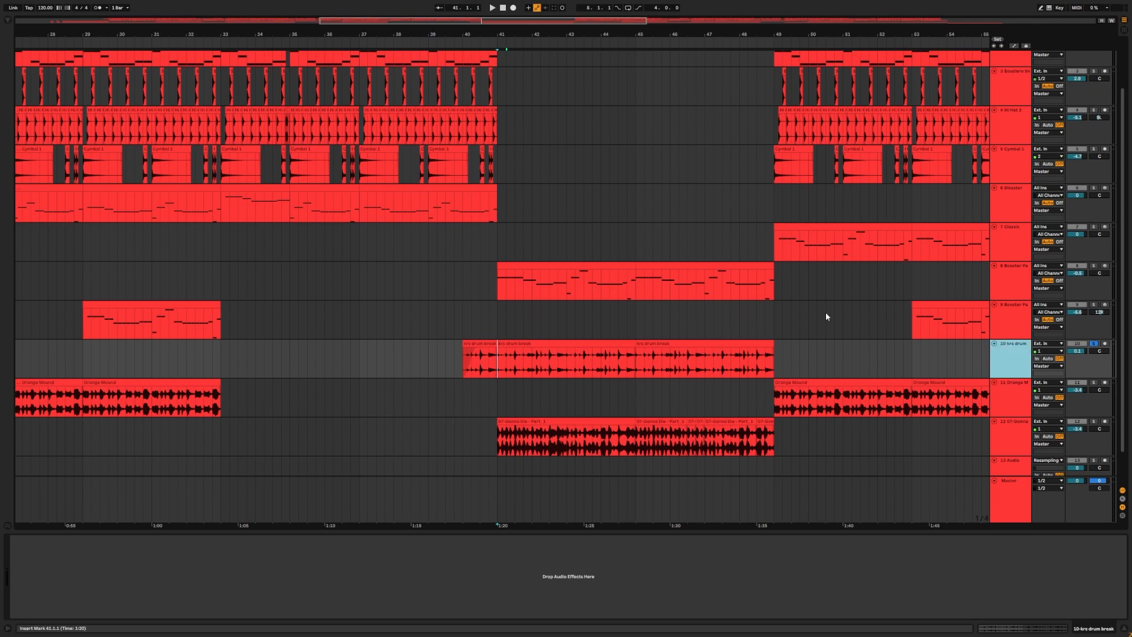
key(plus)
key(space)
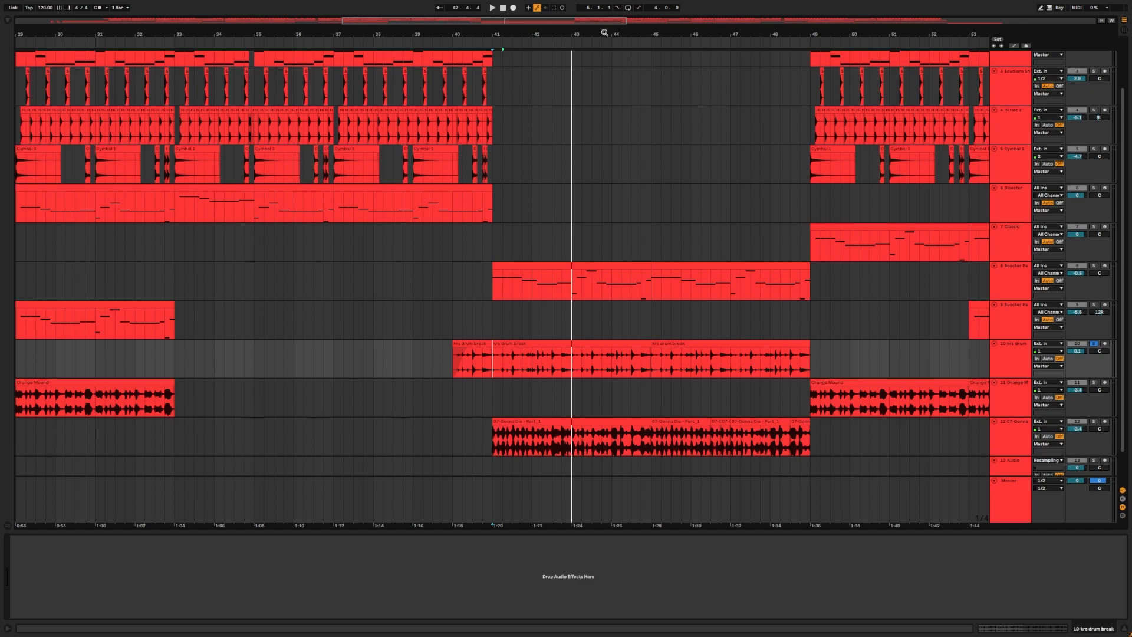
Solo the Orange Mound track and highlight its section from bar 9 to bar 41
scroll(695, 280, left, 15)
scroll(695, 281, down, 1)
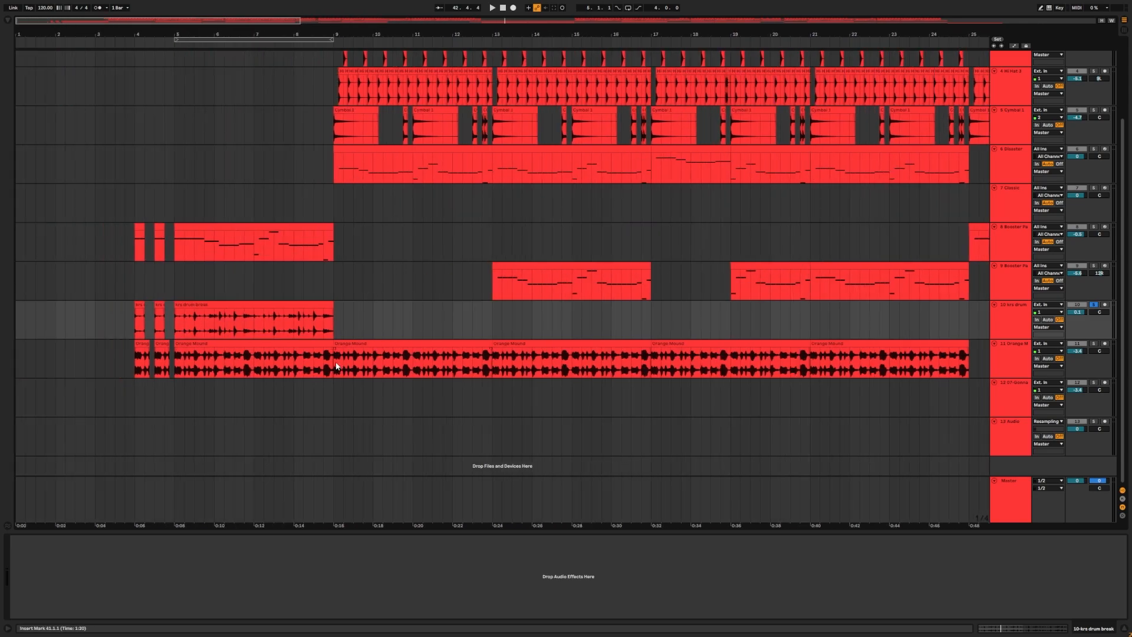
click(336, 366)
drag(609, 32, 206, 31)
drag(118, 367, 536, 373)
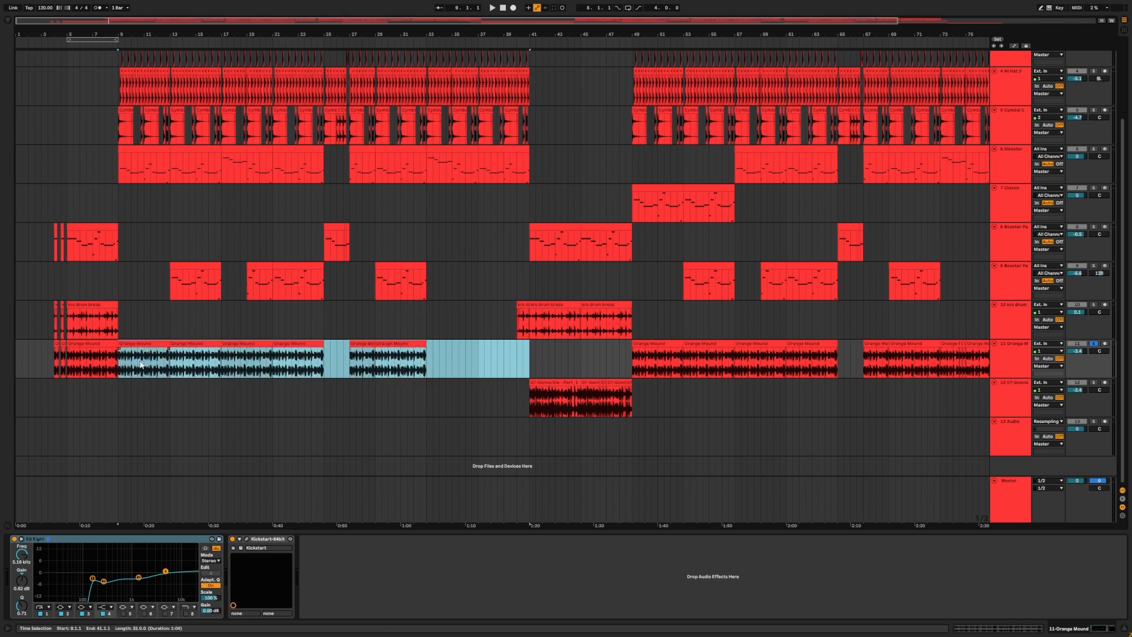
Play the soloed Orange Mound vocal loop from bar 9
drag(119, 33, 185, 243)
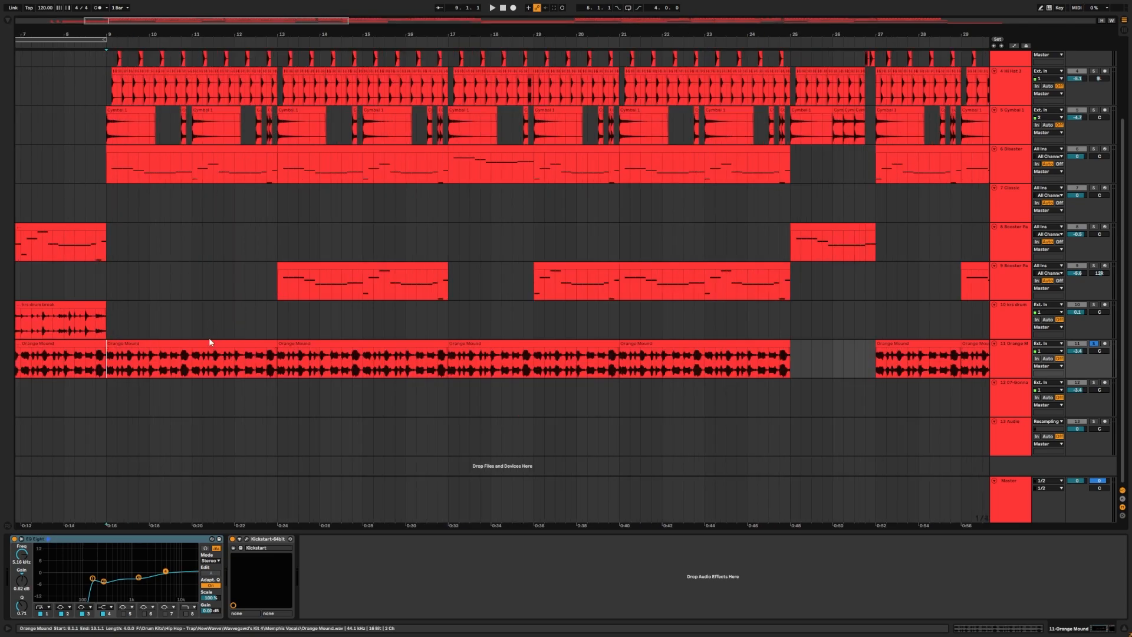
scroll(219, 325, left, 2)
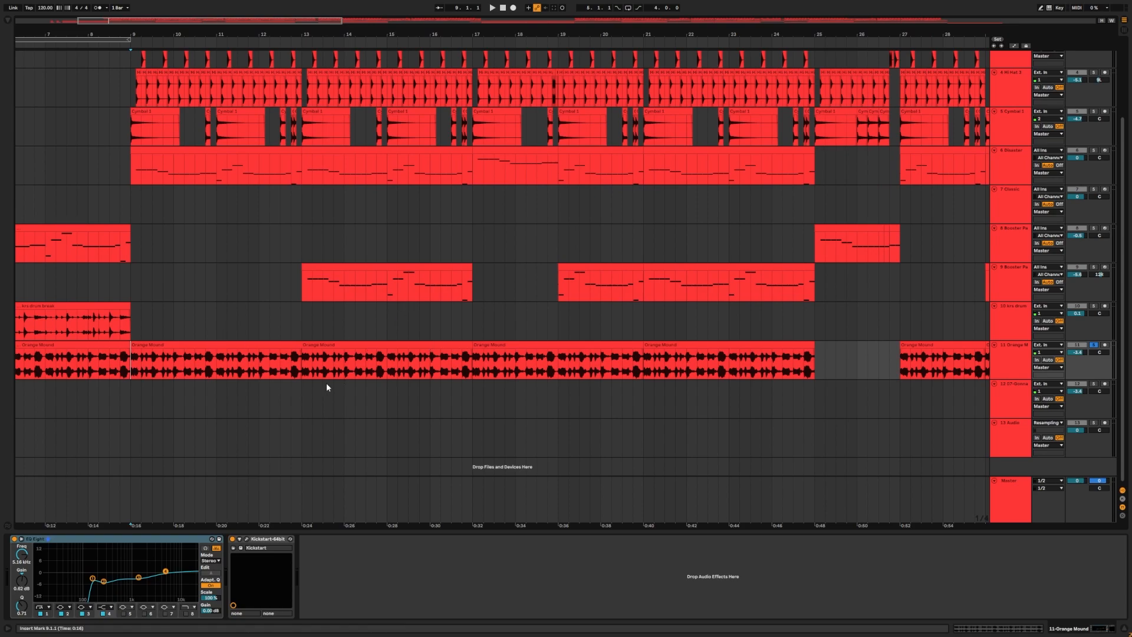
key(space)
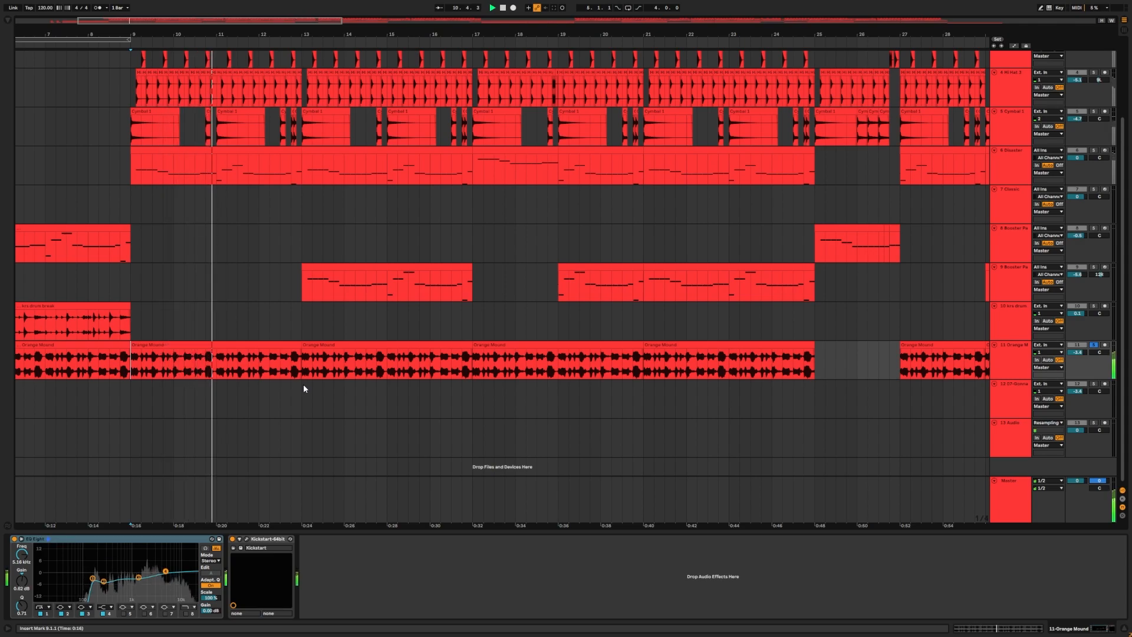
key(space)
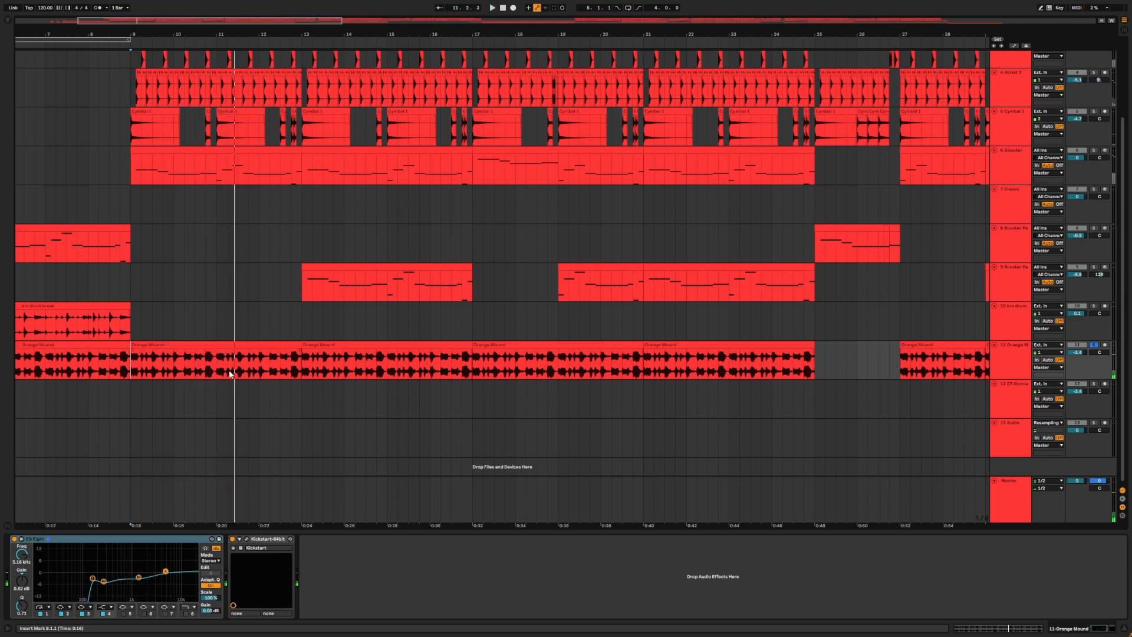
Show the Orange Mound track's EQ Eight and inspect its Kickstart plug-in settings, closing the plug-in window again
click(140, 542)
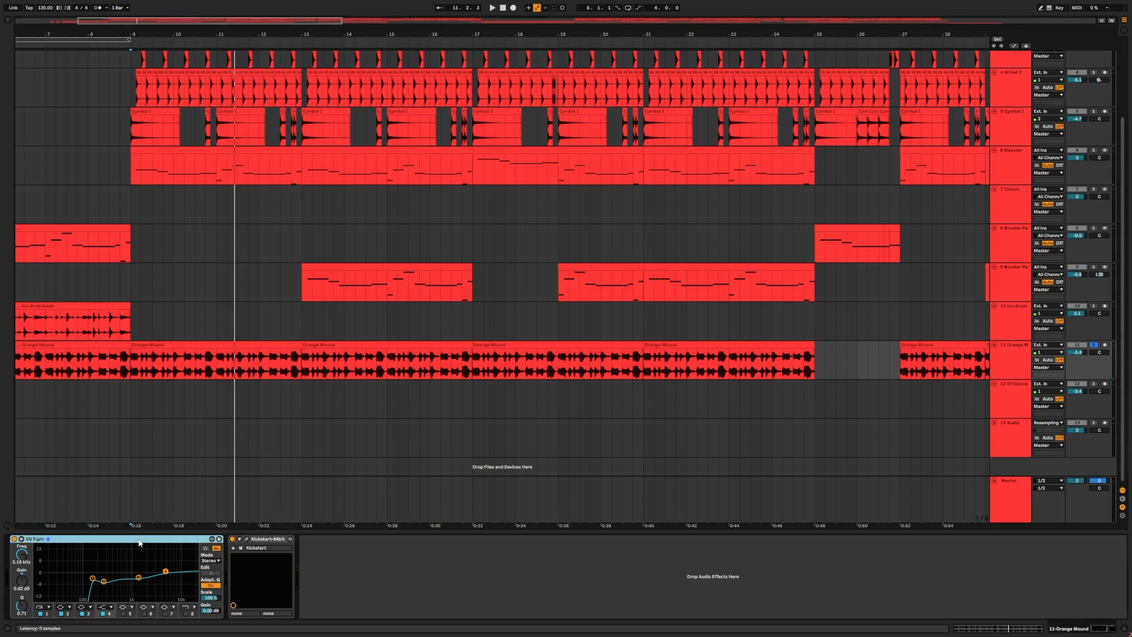
click(247, 539)
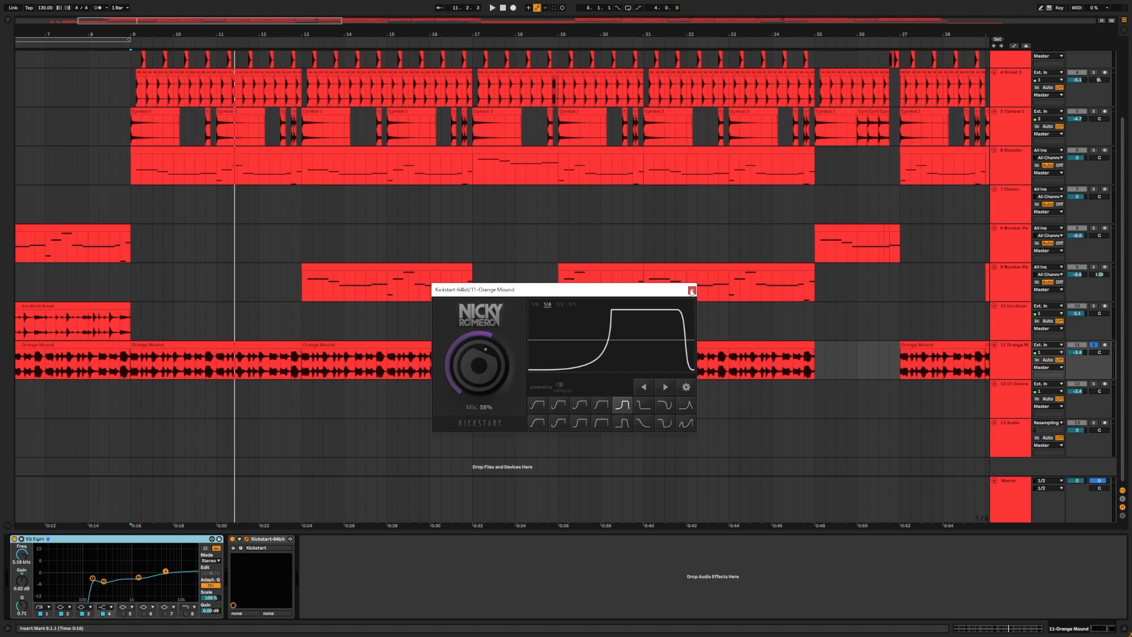
click(691, 289)
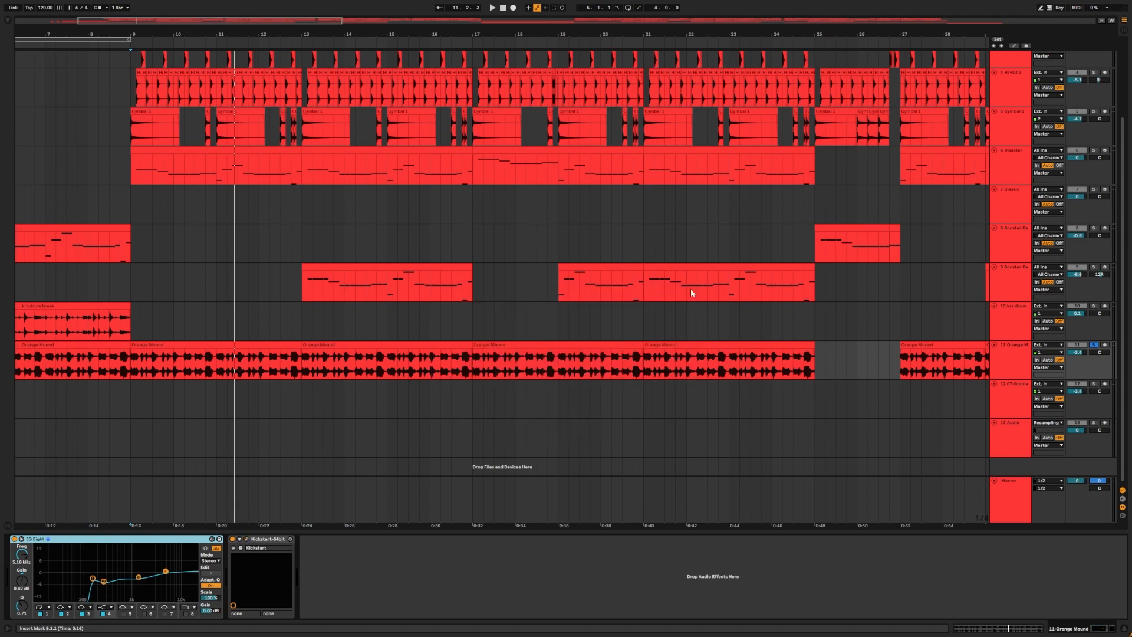
Solo the Gonna Die vocal track, play it from bar 41, and turn its solo off
scroll(691, 290, right, 15)
click(1013, 401)
click(1012, 362)
click(1009, 399)
click(636, 402)
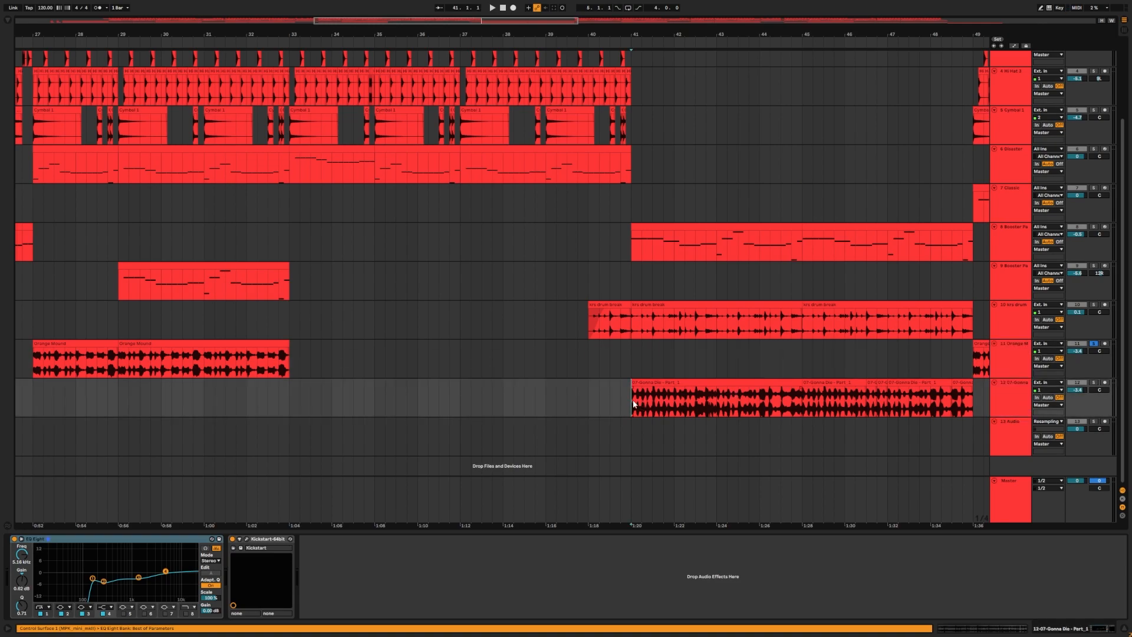
scroll(568, 358, right, 3)
key(space)
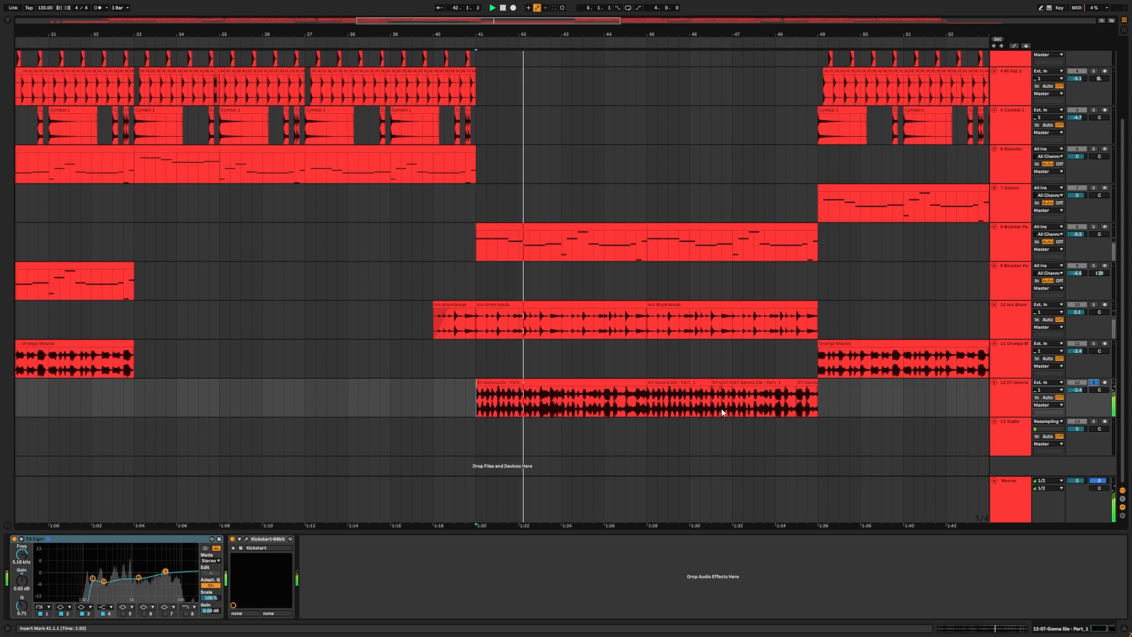
click(1094, 382)
Show the end of the arrangement and highlight the empty Gonna Die stretch leading up to the Audio clip at bar 81
scroll(865, 437, down, 5)
click(864, 437)
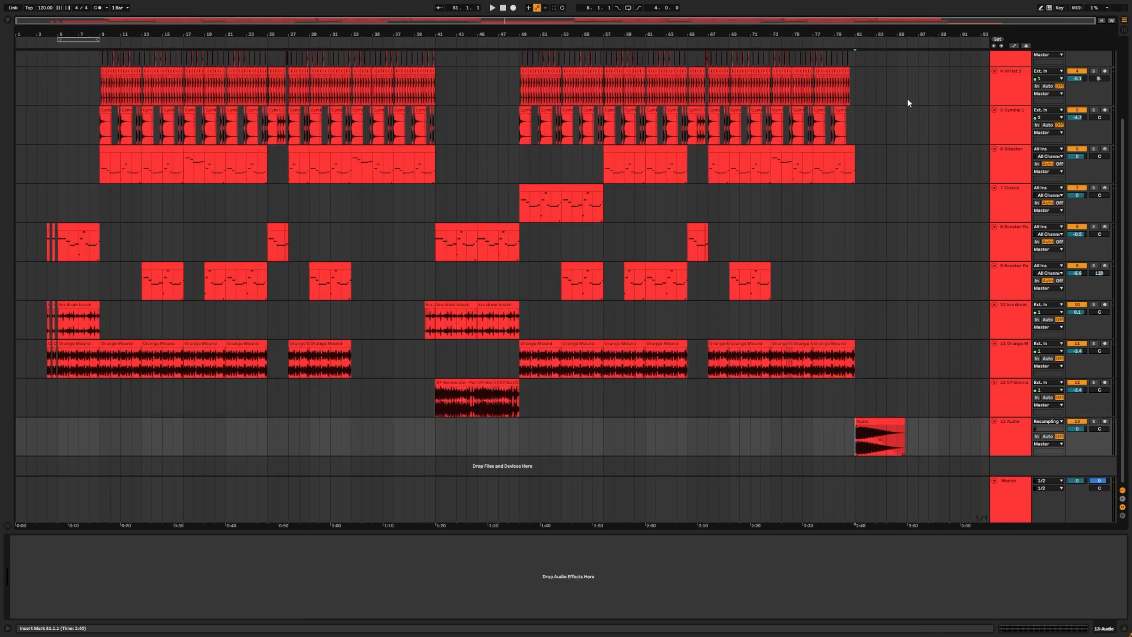
key(z)
drag(489, 246, 554, 167)
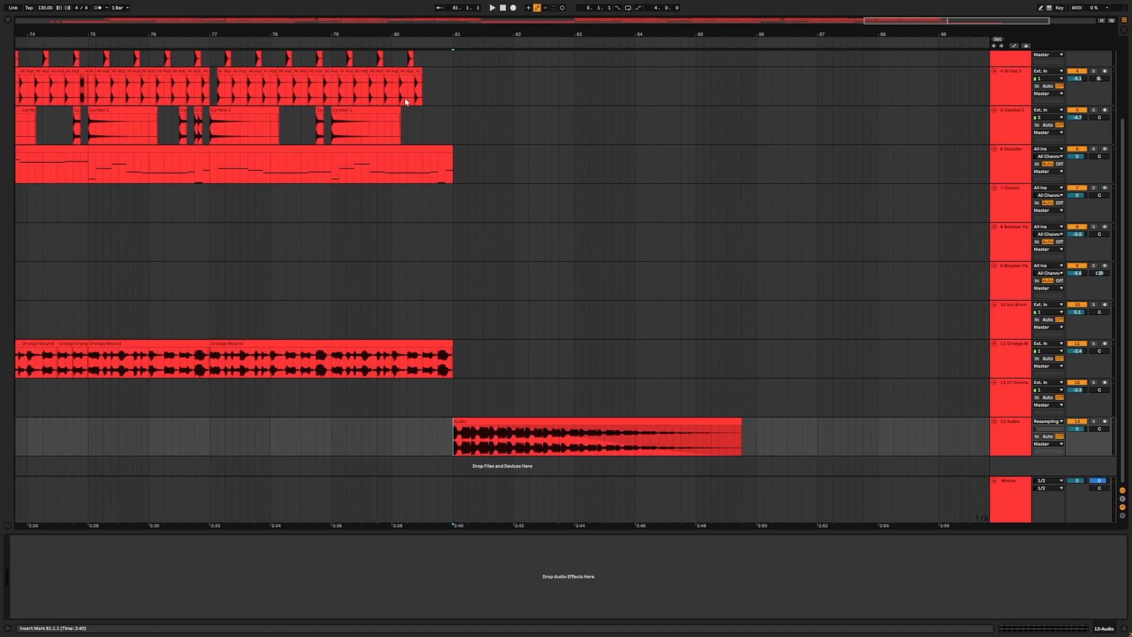
scroll(399, 372, down, 3)
drag(441, 392, 577, 393)
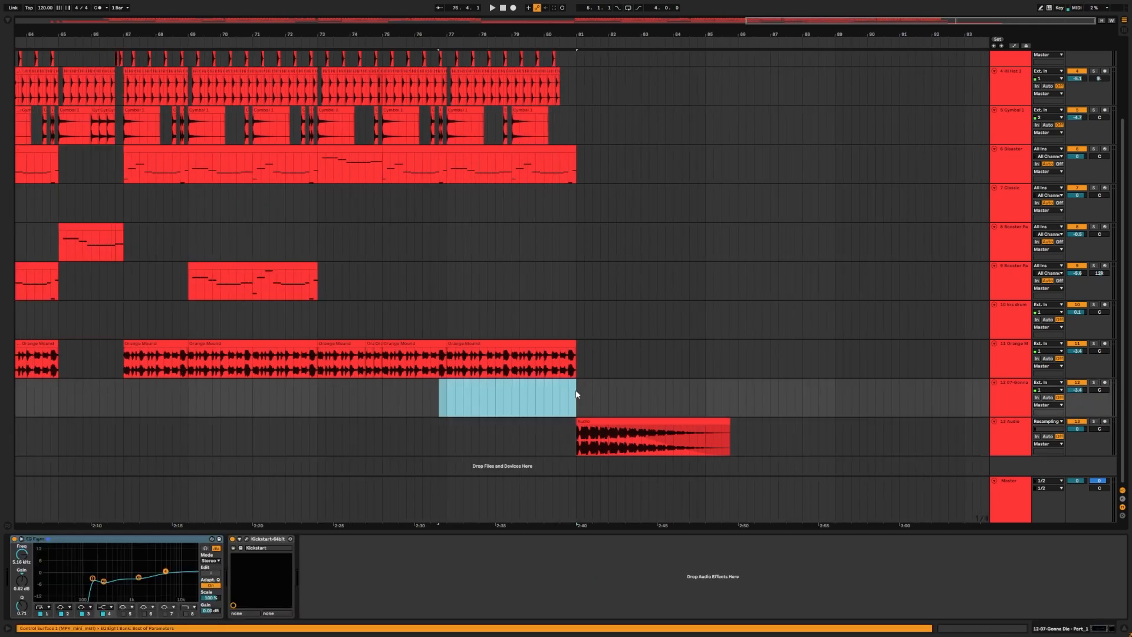
click(577, 393)
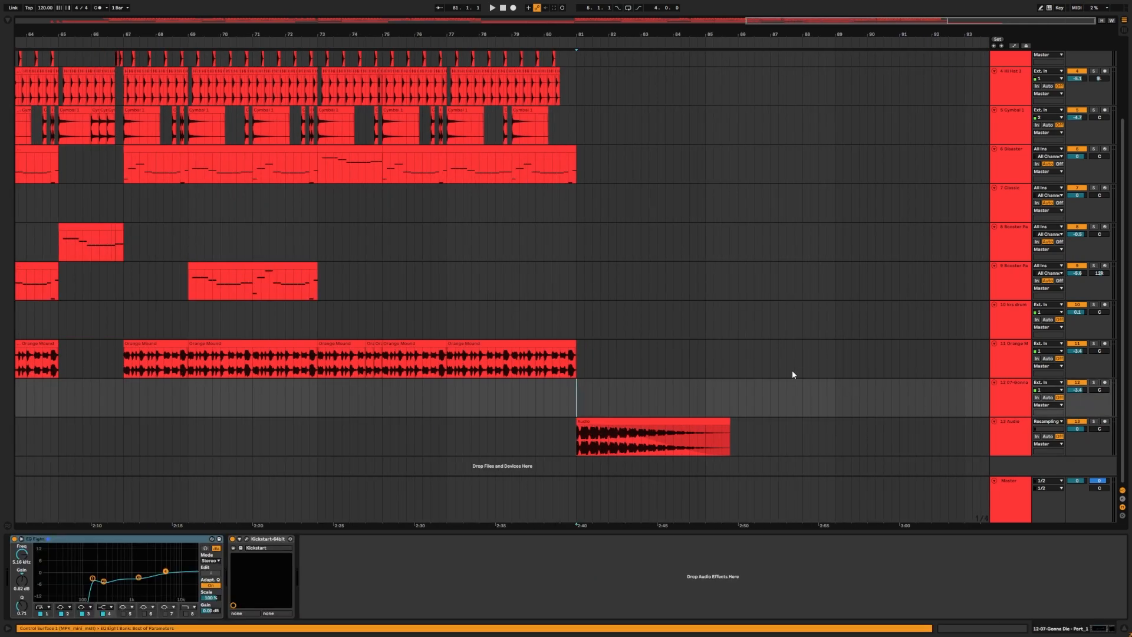
View the resampled Audio clip's waveform, hide the detail view, and play the clip soloed from bar 81
click(603, 420)
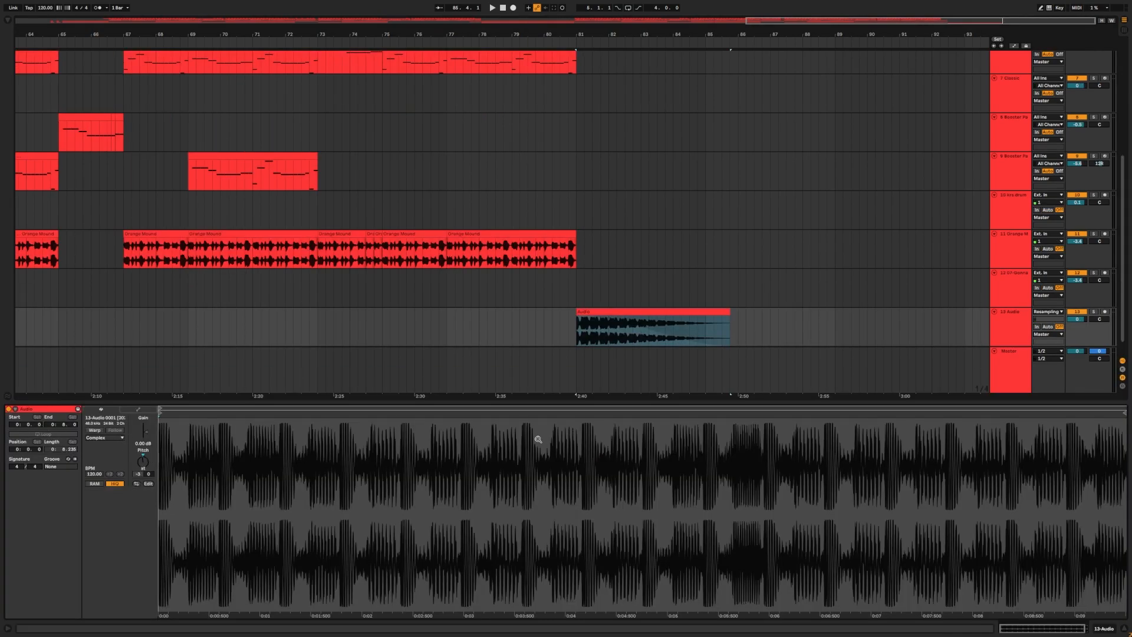
click(1122, 627)
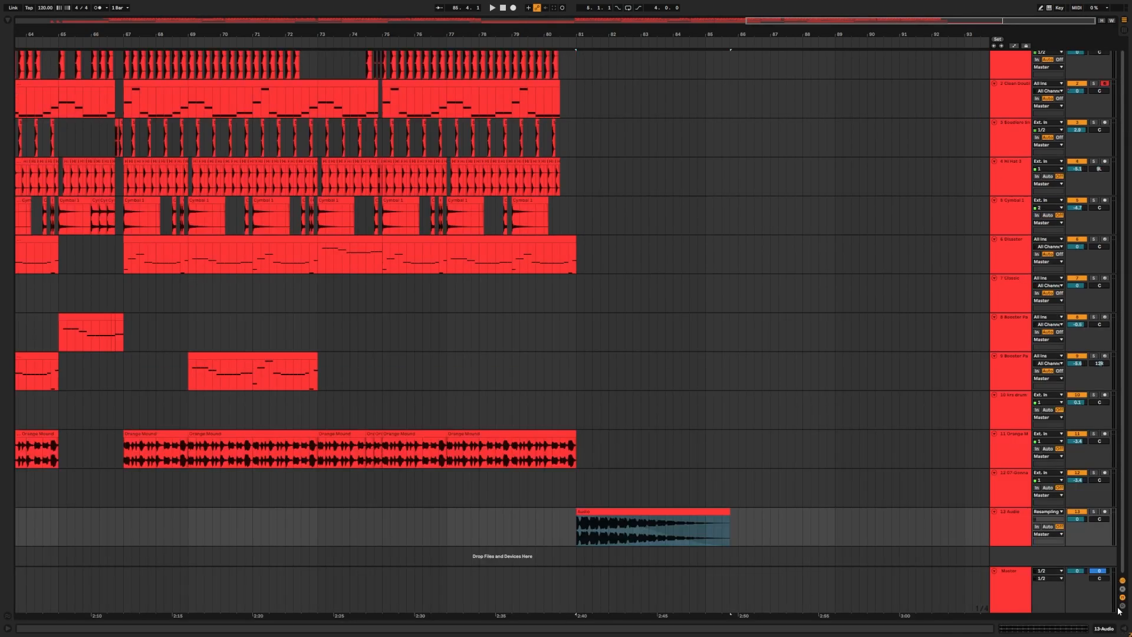
click(577, 529)
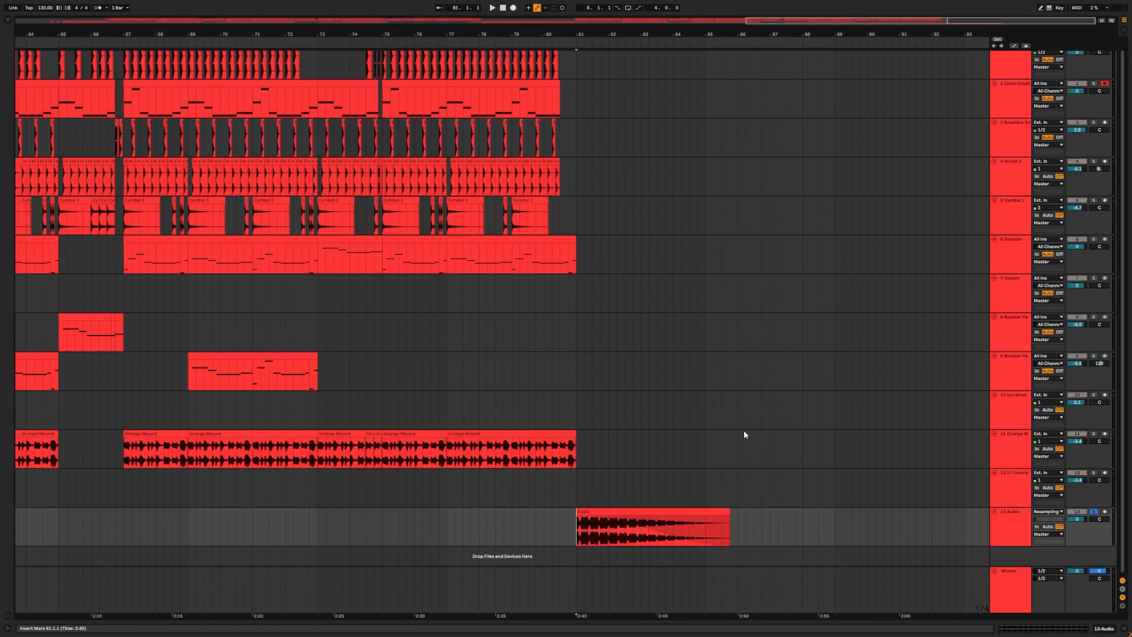
key(space)
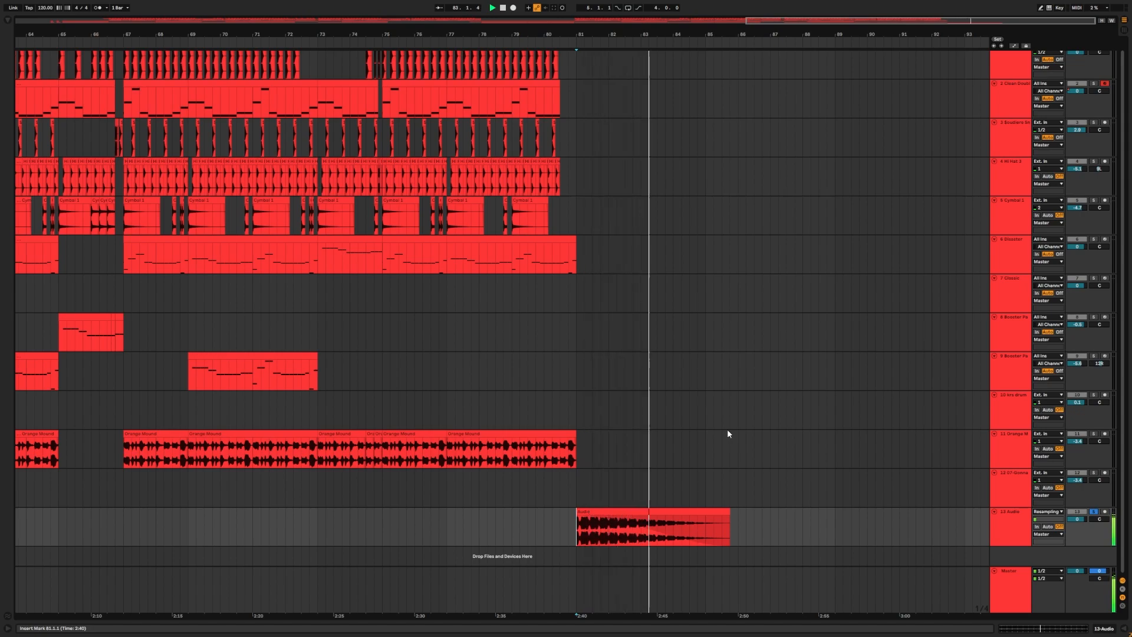
key(w)
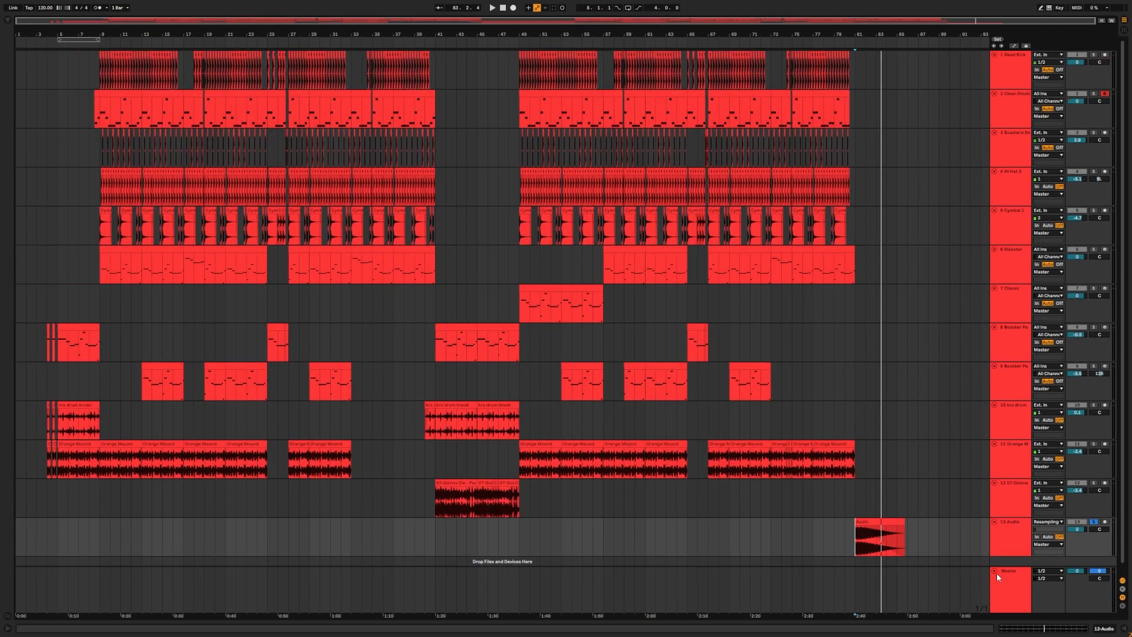
click(1010, 539)
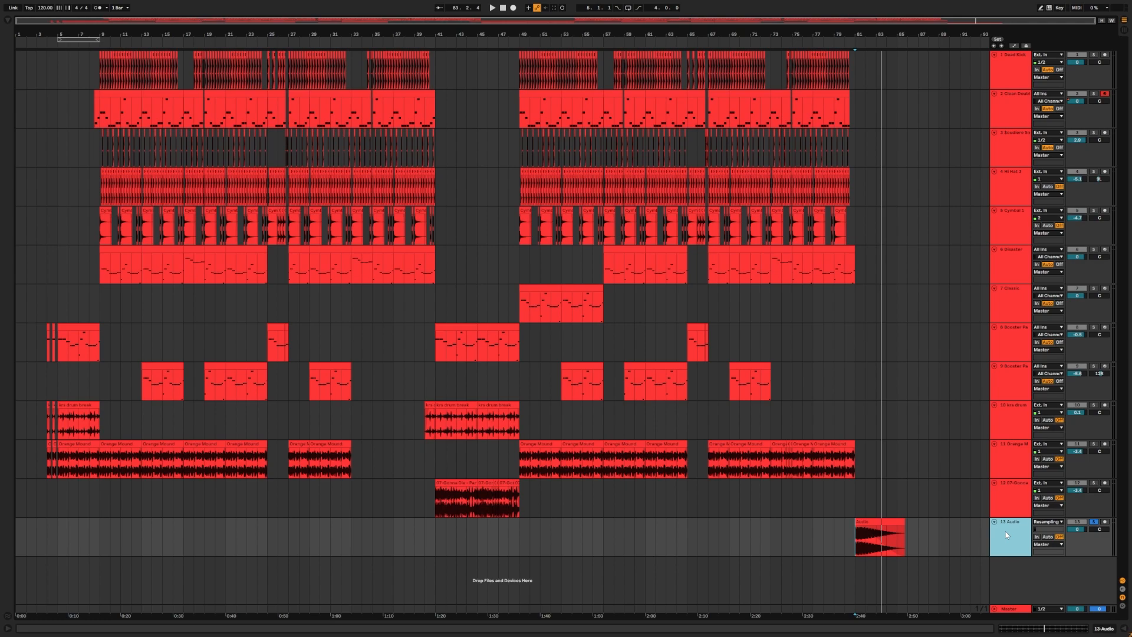
Group the five drum tracks from Dead Kick through Cymbal 1 and solo the group
drag(876, 65, 102, 227)
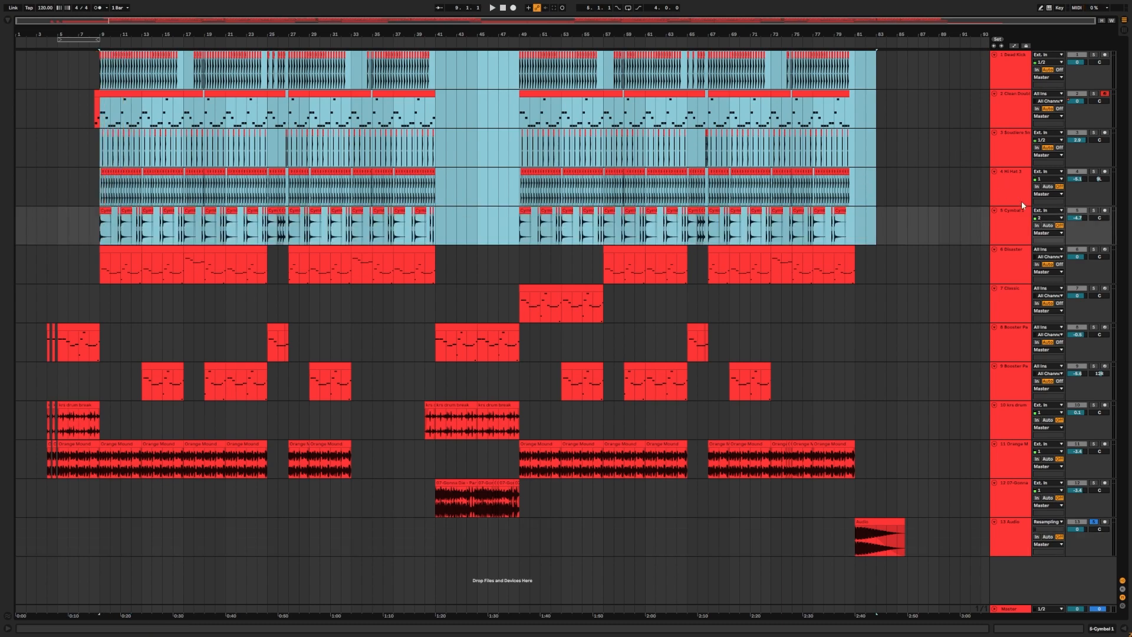
key(ctrl+g)
click(1094, 55)
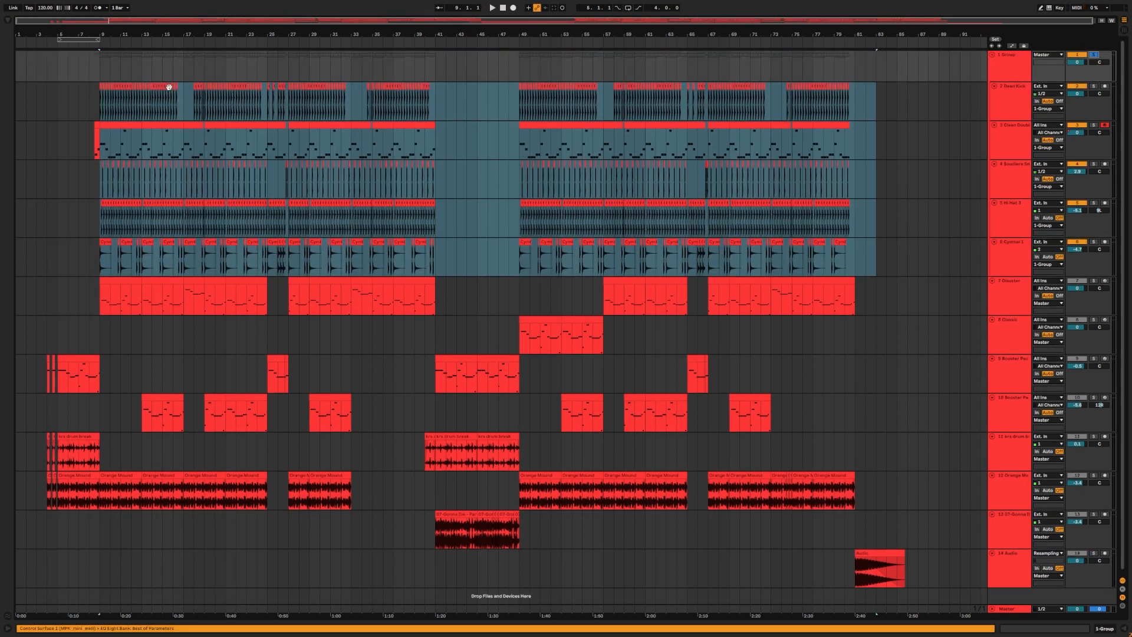
Play the soloed drum group from bar 9
click(104, 77)
drag(104, 34, 206, 102)
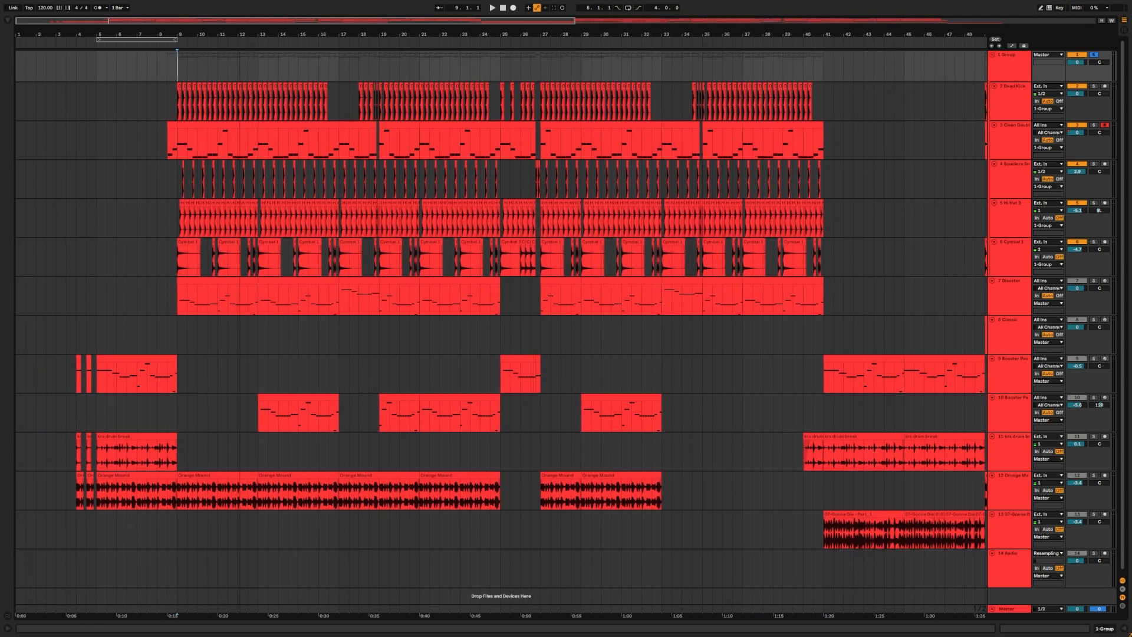
drag(241, 36, 150, 34)
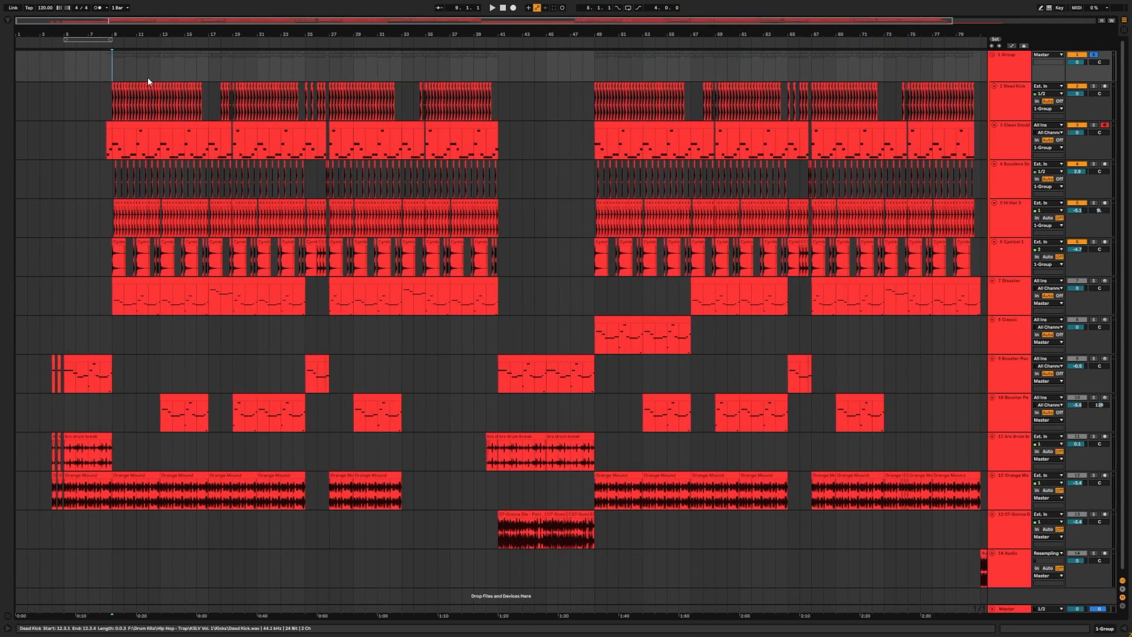
key(space)
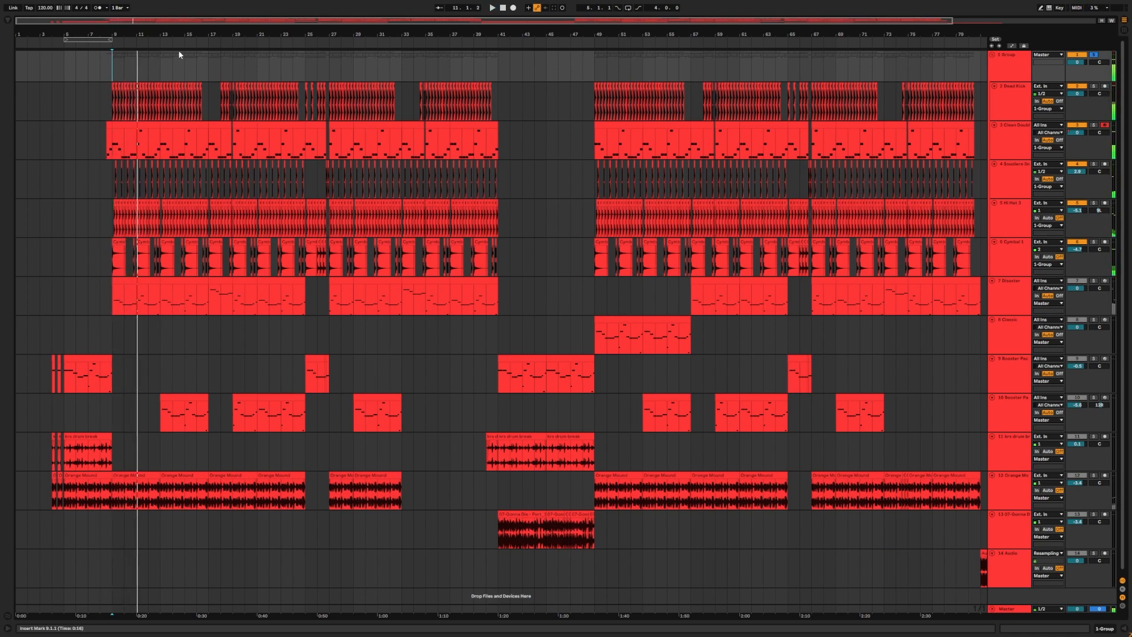
drag(177, 42, 145, 31)
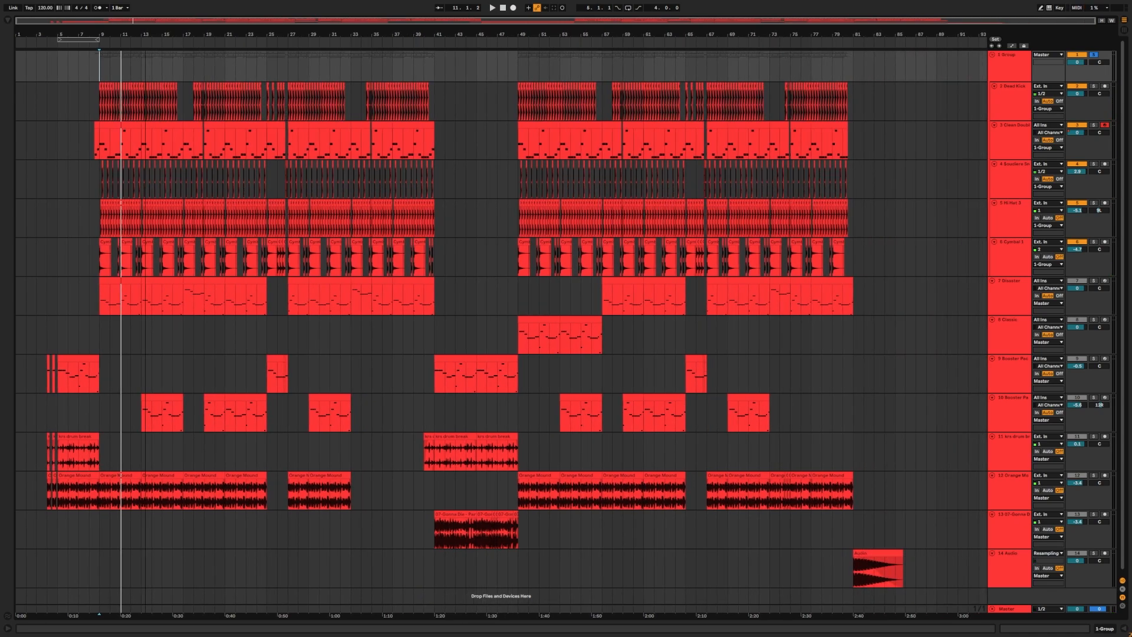